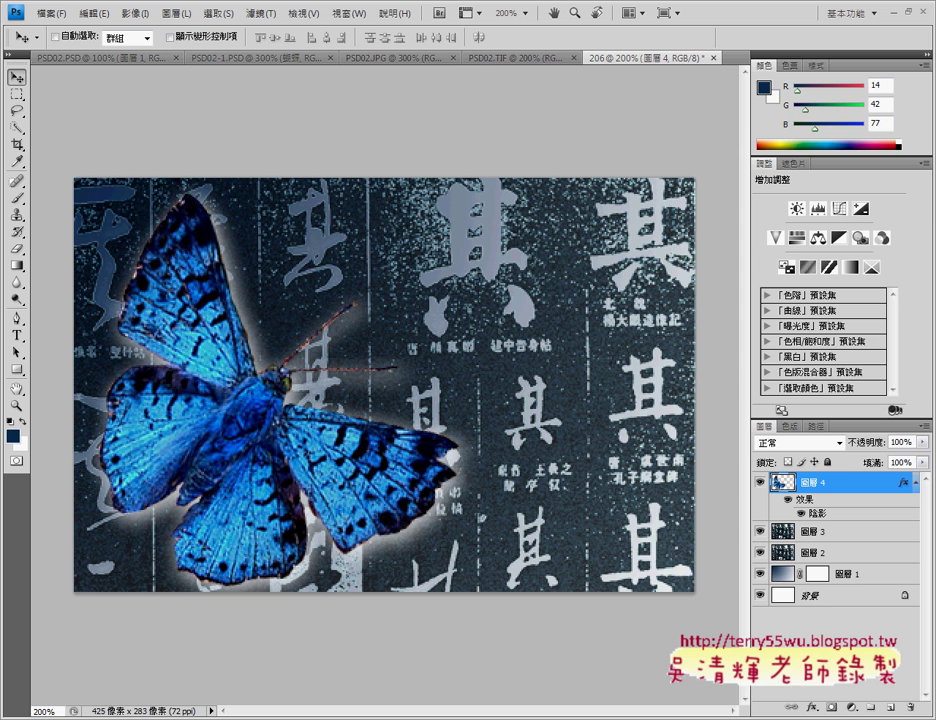
Step: Duplicate butterfly layer 圖層 4 as 圖層 5 and drag the copy to the right of the original
key("alt+Tab")
right_click(823, 481)
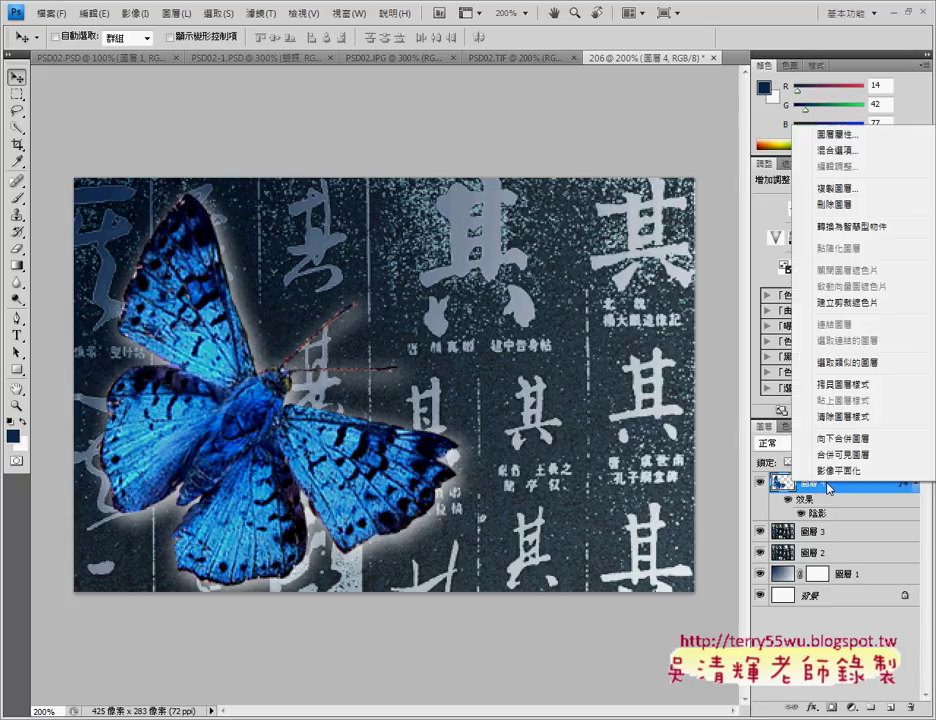
left_click(845, 189)
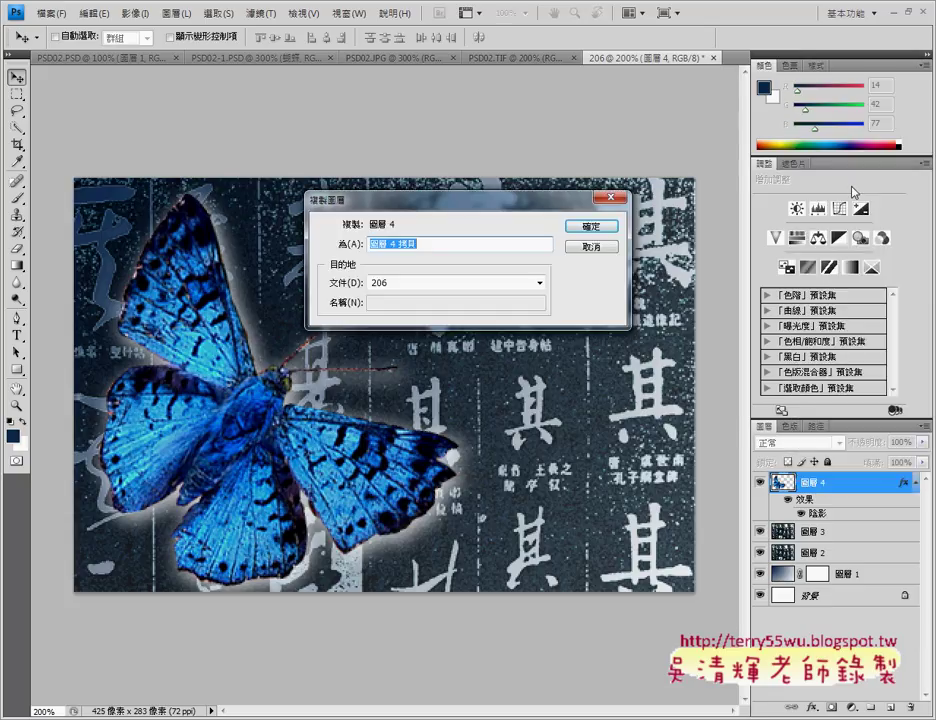
left_click_drag(381, 244, 474, 258)
type("5")
key("Return")
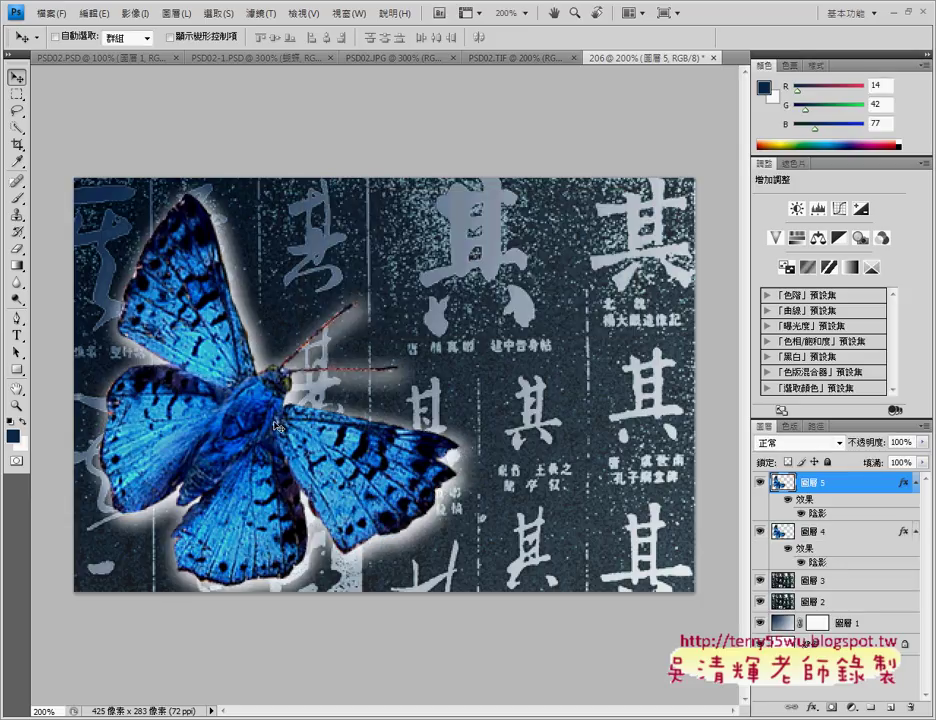
mouse_move(282, 419)
left_mouse_down()
mouse_move(537, 414)
mouse_move(513, 410)
left_mouse_up()
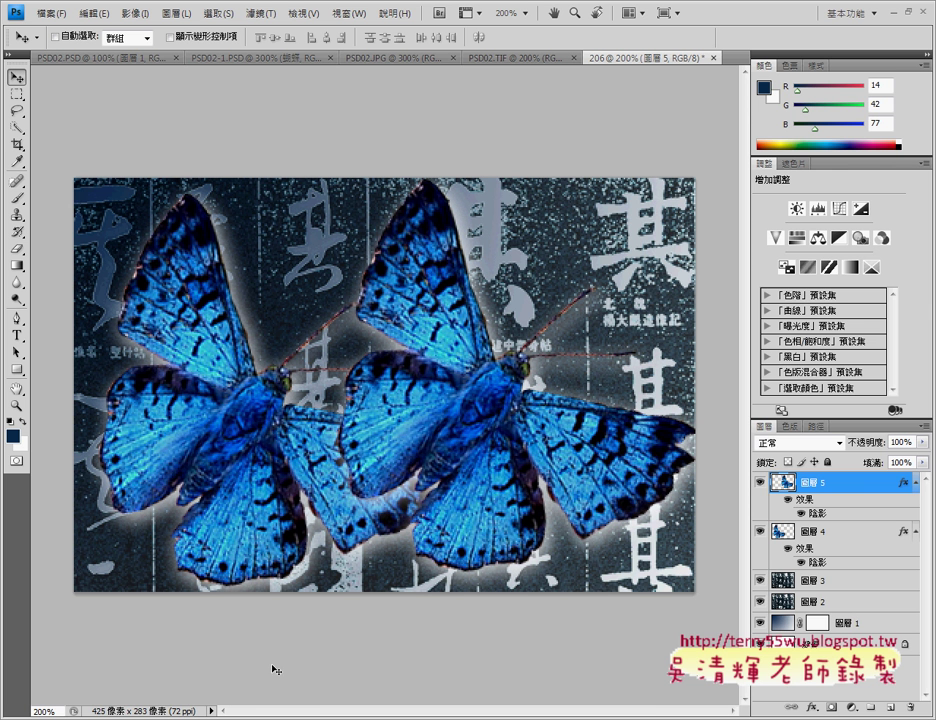
Step: Check the exam PDF, enter 90% linked scaling for the butterfly copy, then view PSD02.TIF
key("alt+Tab")
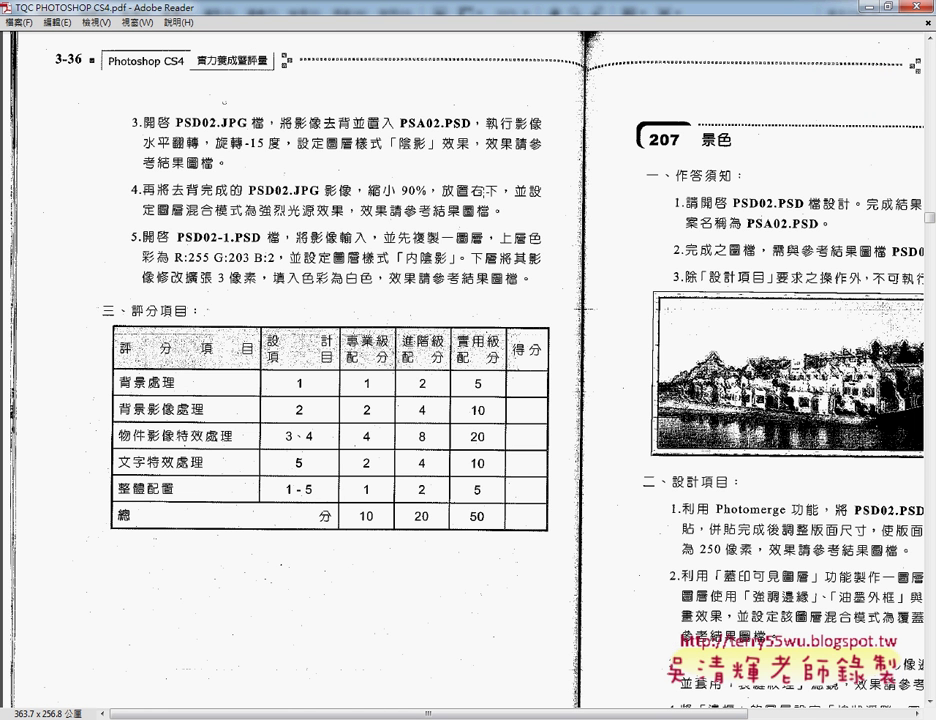
left_click(869, 7)
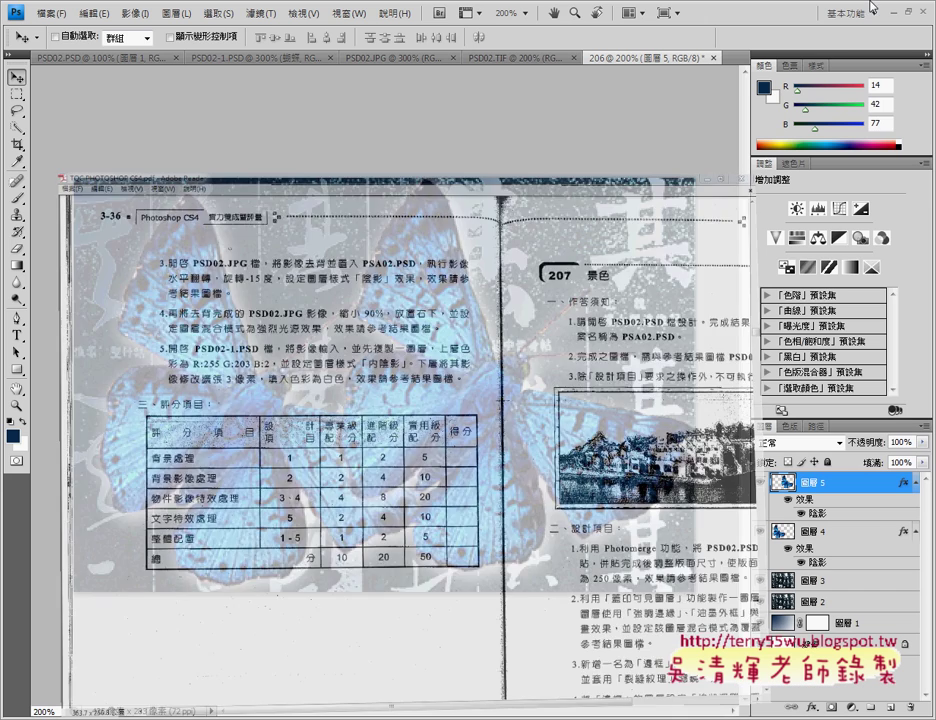
key("ctrl+t")
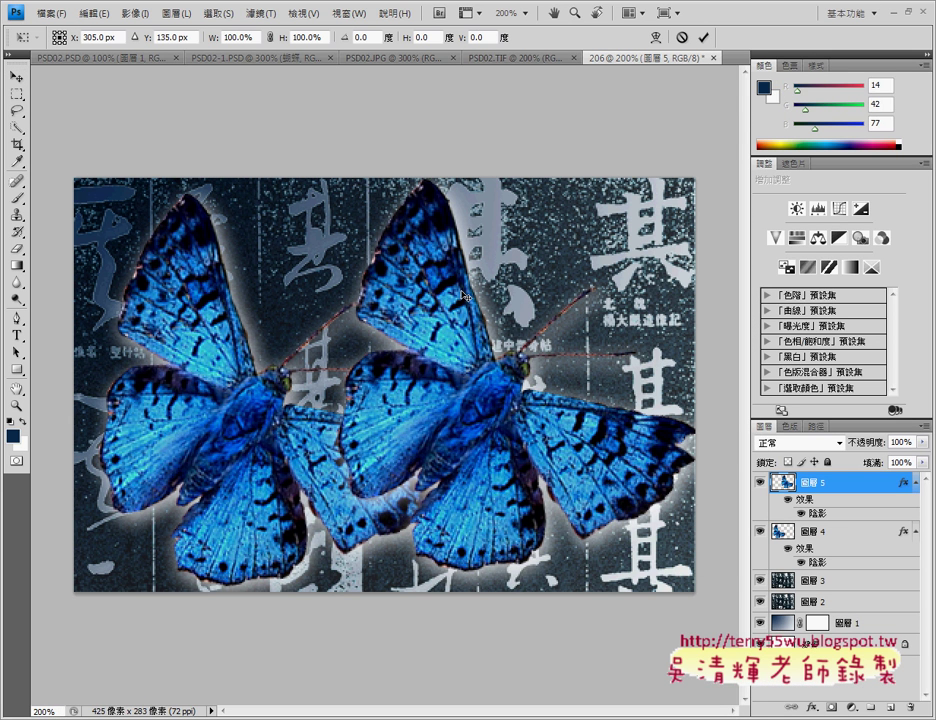
left_click(270, 37)
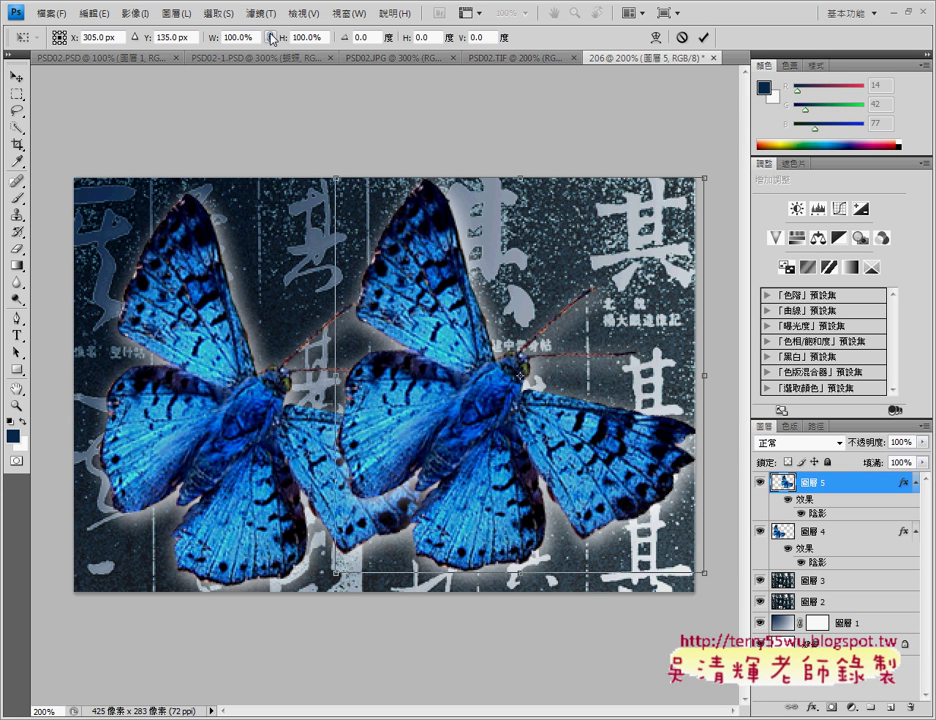
double_click(238, 37)
type("90")
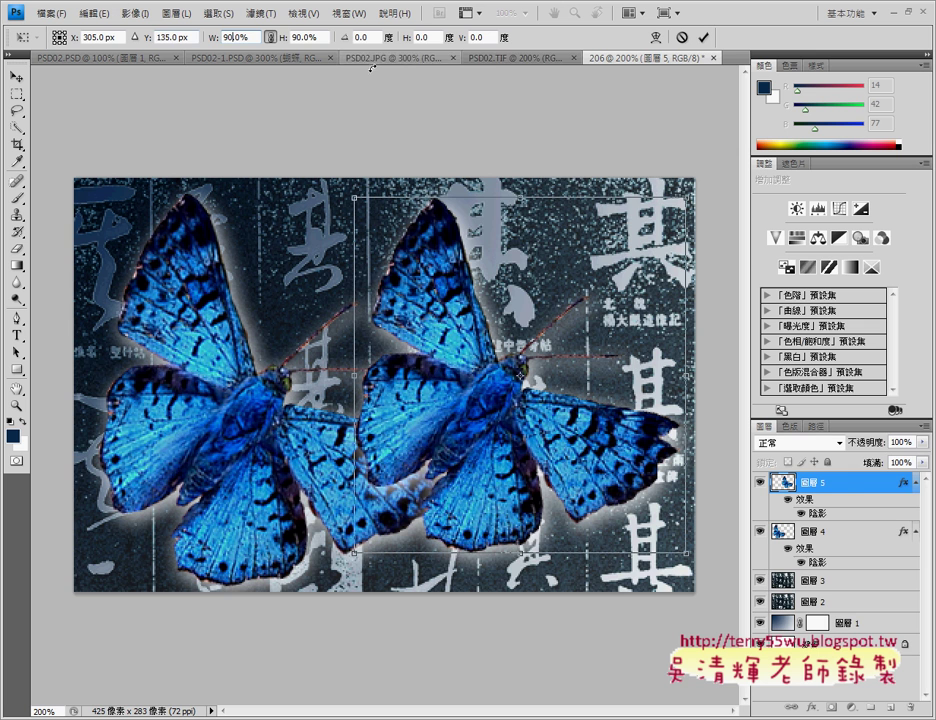
left_click(497, 58)
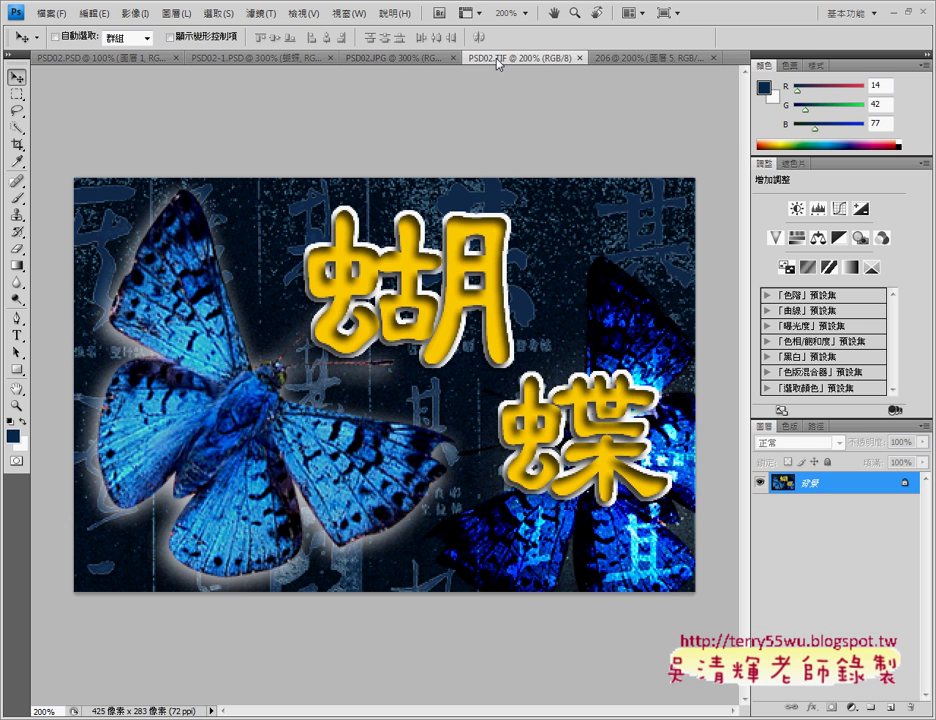
Step: Return to the 206 document and briefly browse the Edit menu
left_click(605, 60)
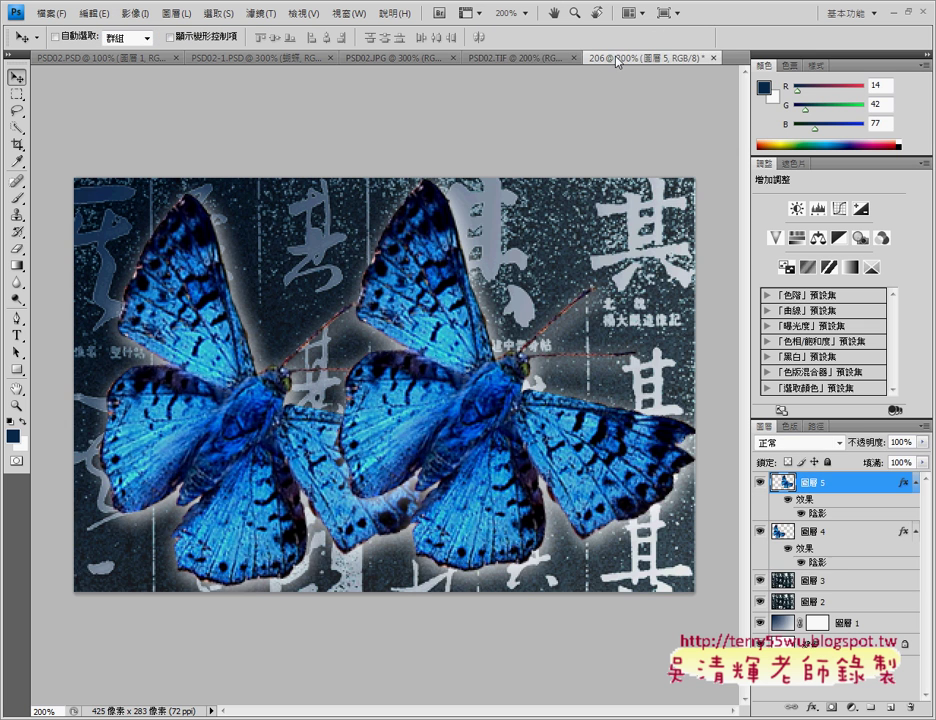
left_click(95, 14)
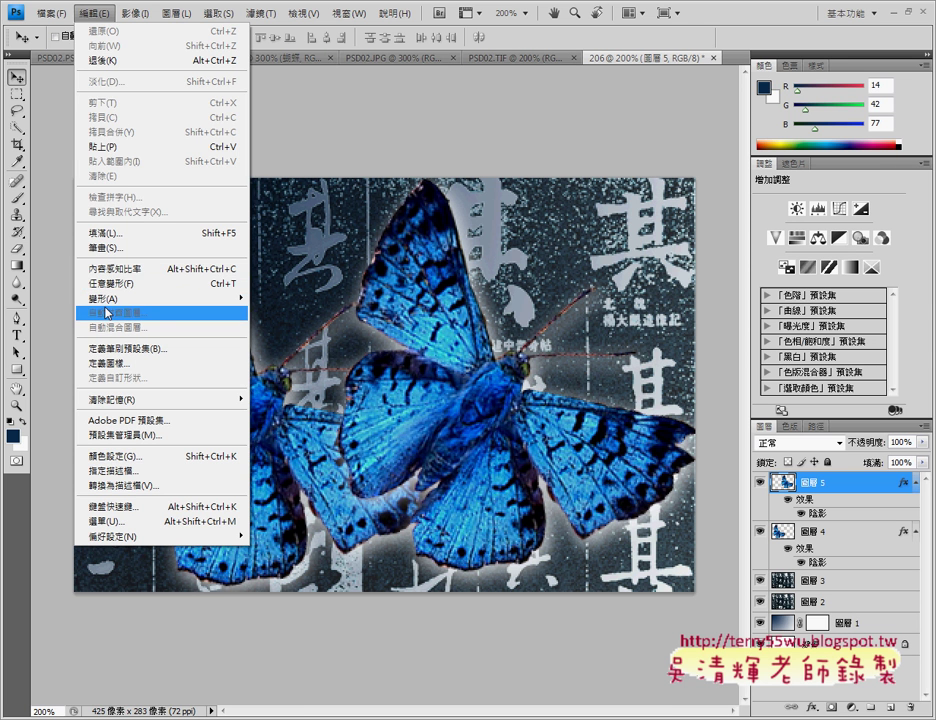
key("Escape")
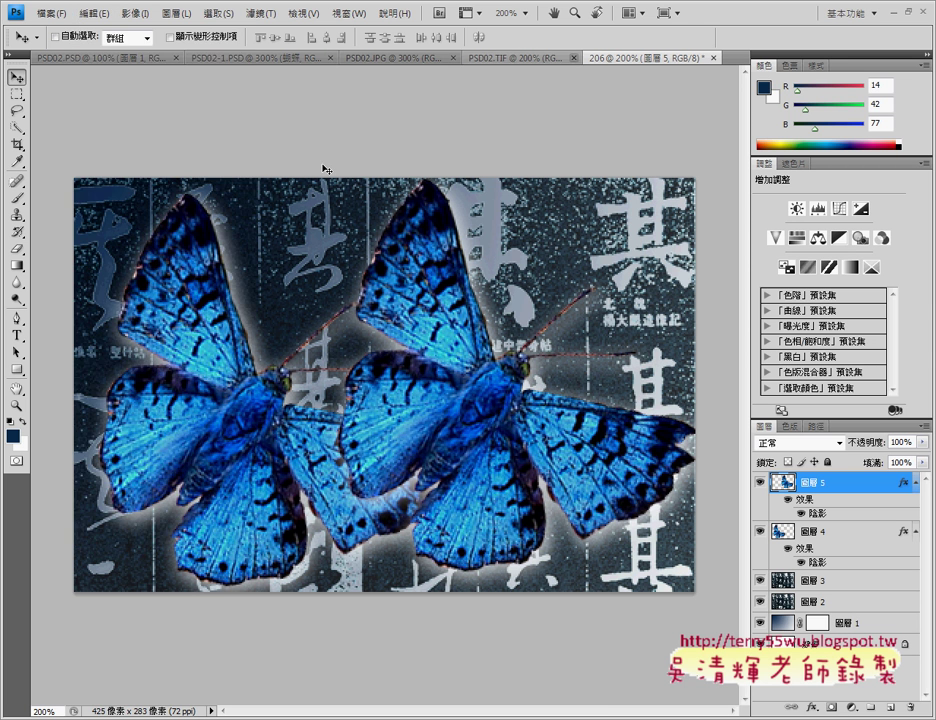
Step: Scale the butterfly copy to 90% with linked width and height and commit it
key("ctrl+t")
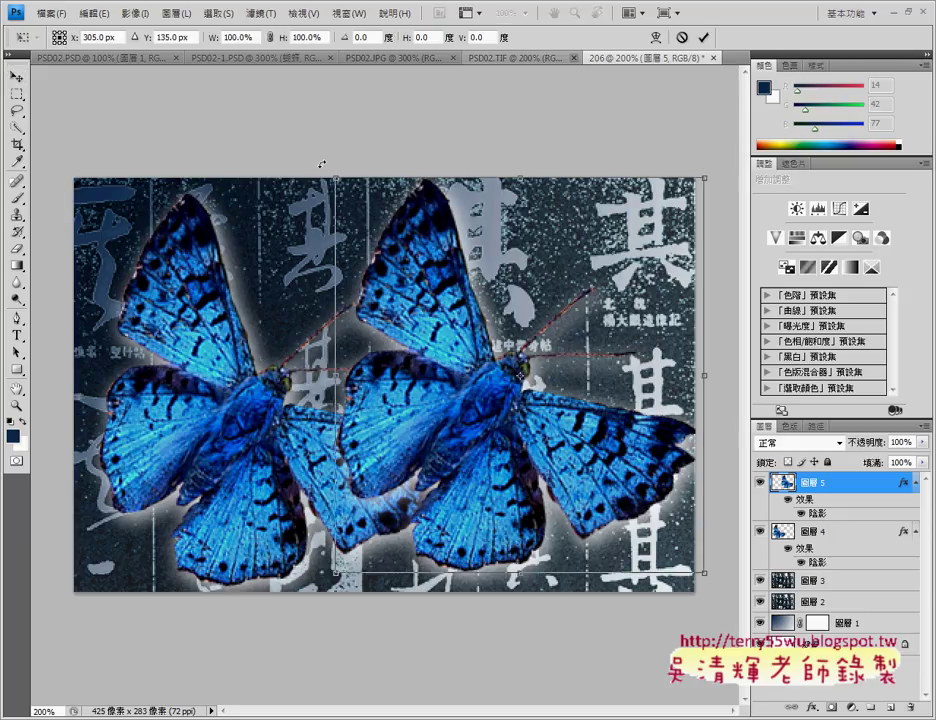
left_click(270, 37)
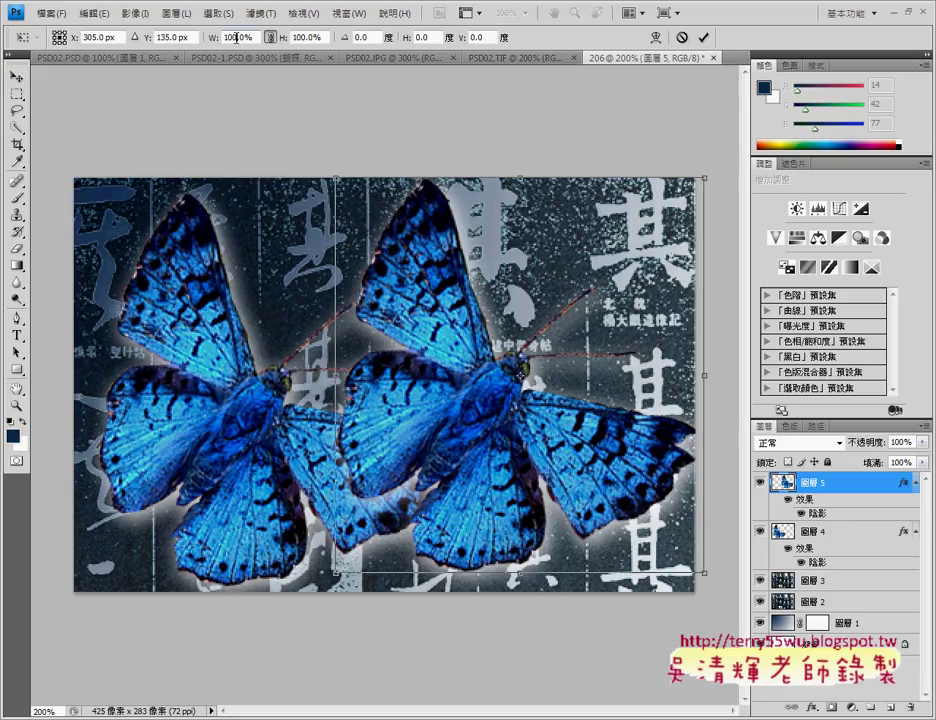
double_click(236, 37)
type("90")
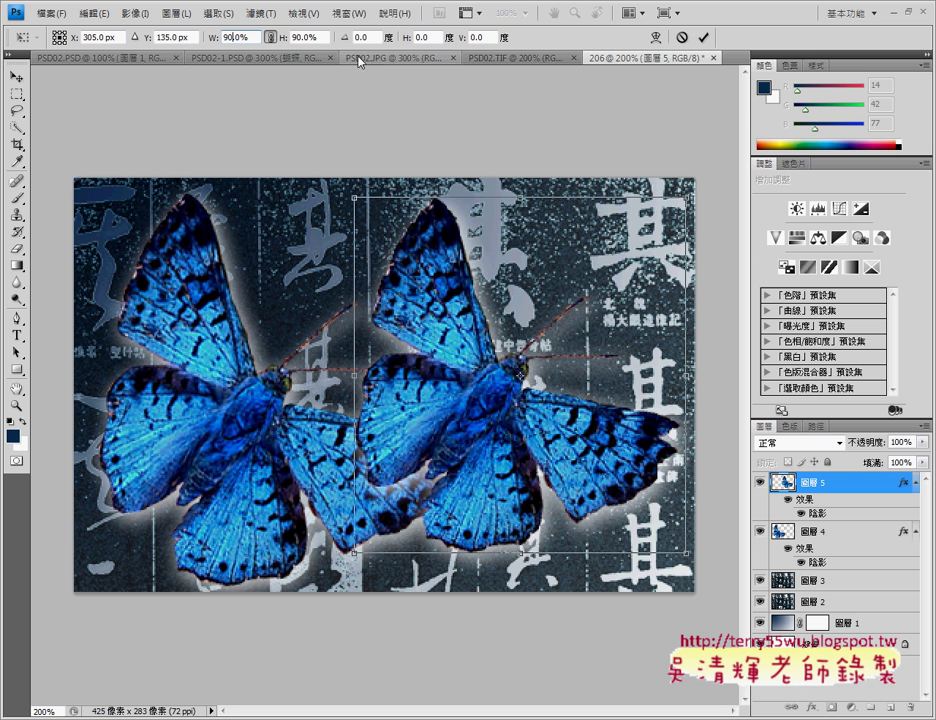
left_click(705, 40)
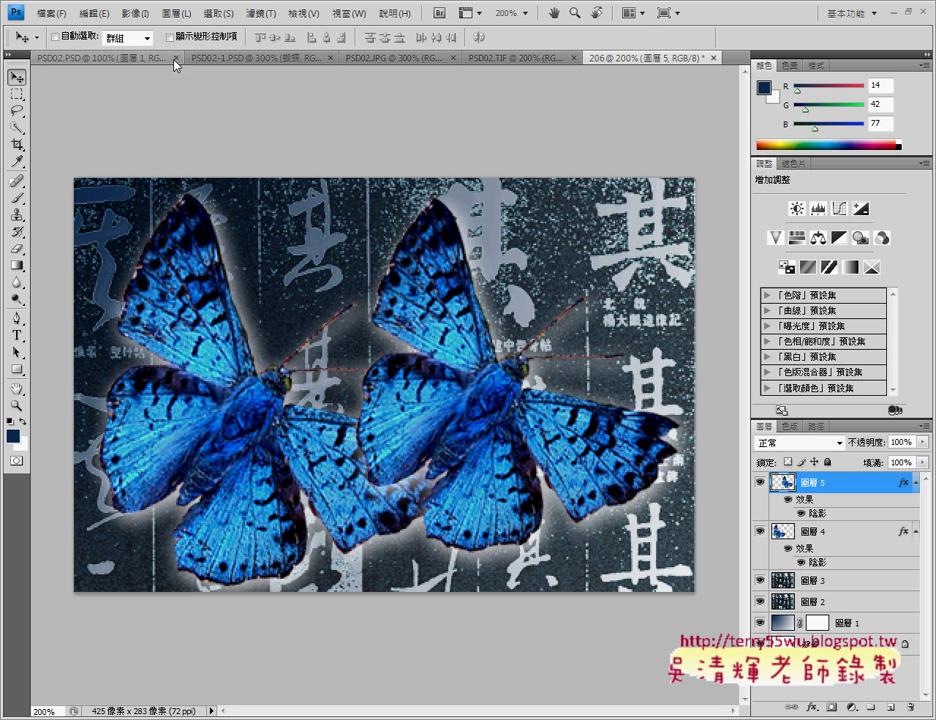
left_click(95, 14)
mouse_move(160, 298)
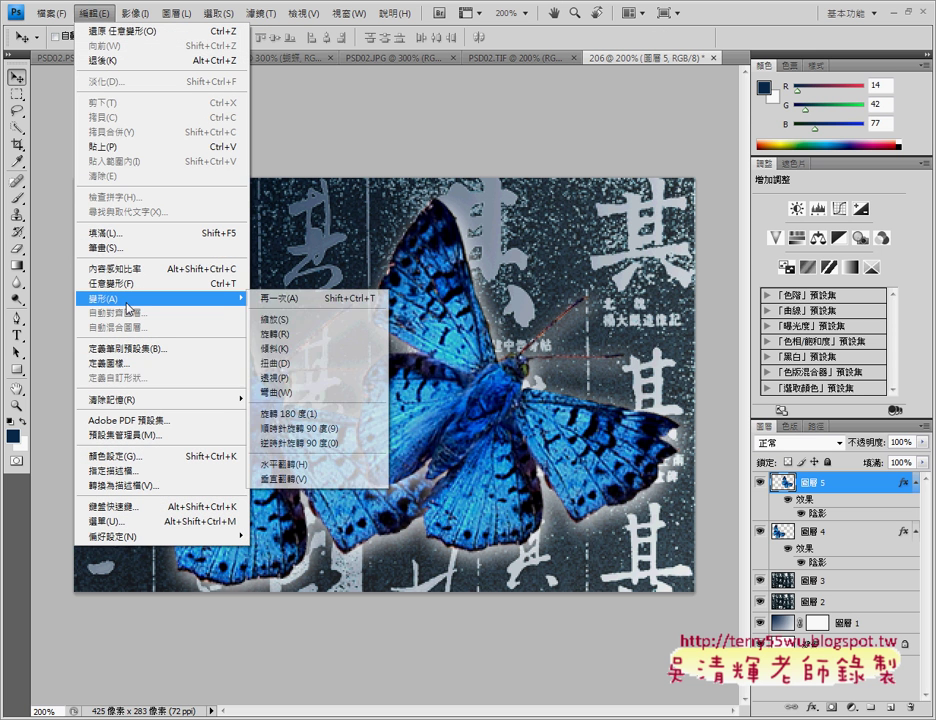
Step: Flip the butterfly copy horizontally and place it lower right, matching the PSD02.TIF reference
left_click(292, 465)
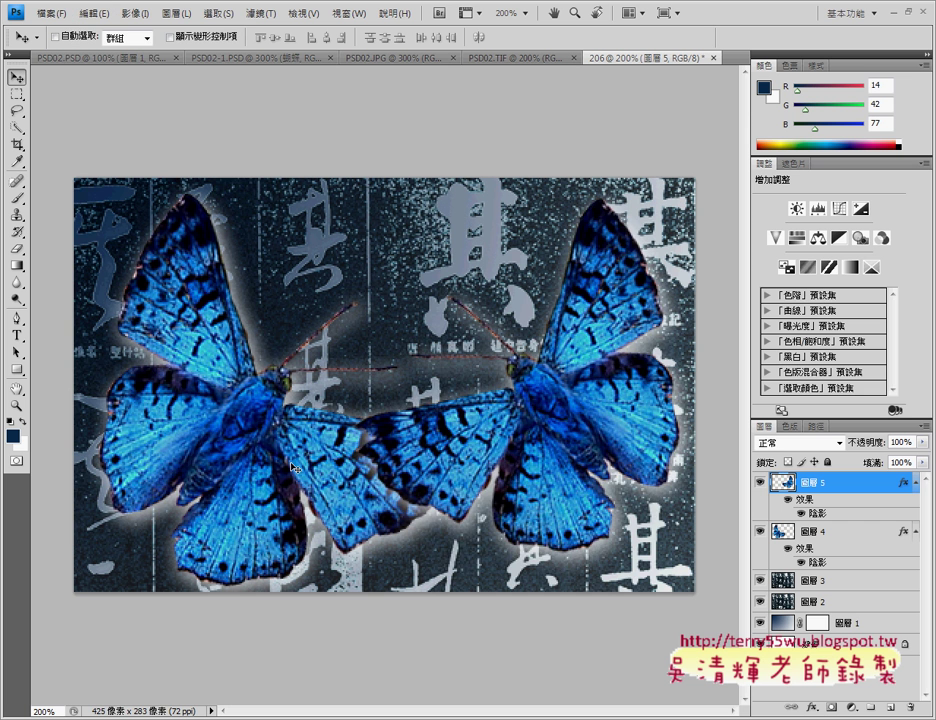
mouse_move(545, 434)
left_mouse_down()
mouse_move(568, 494)
mouse_move(548, 457)
mouse_move(556, 473)
left_mouse_up()
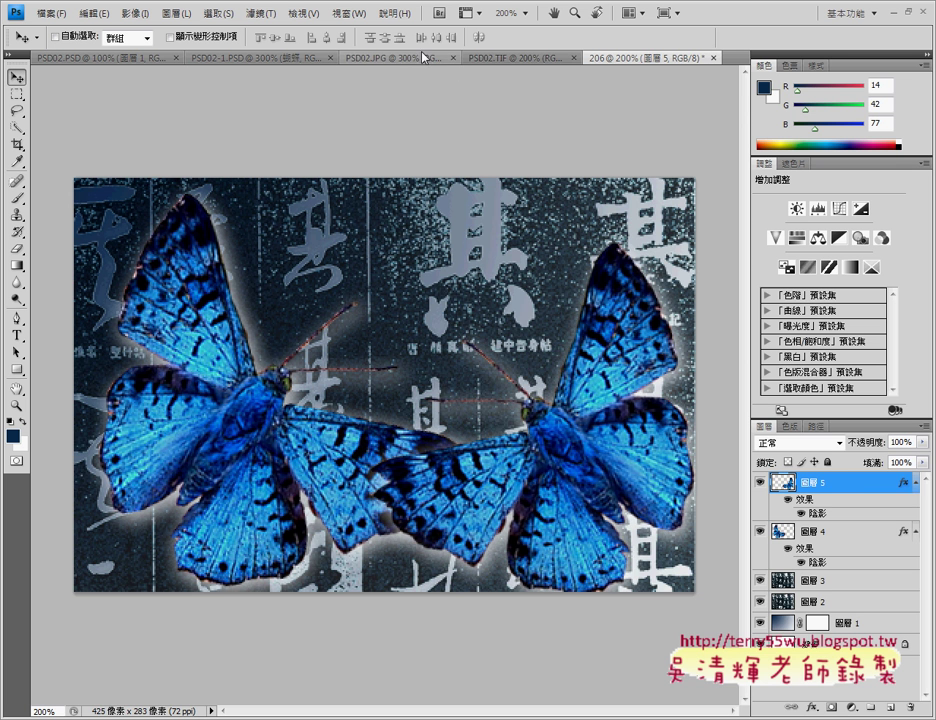
left_click(500, 60)
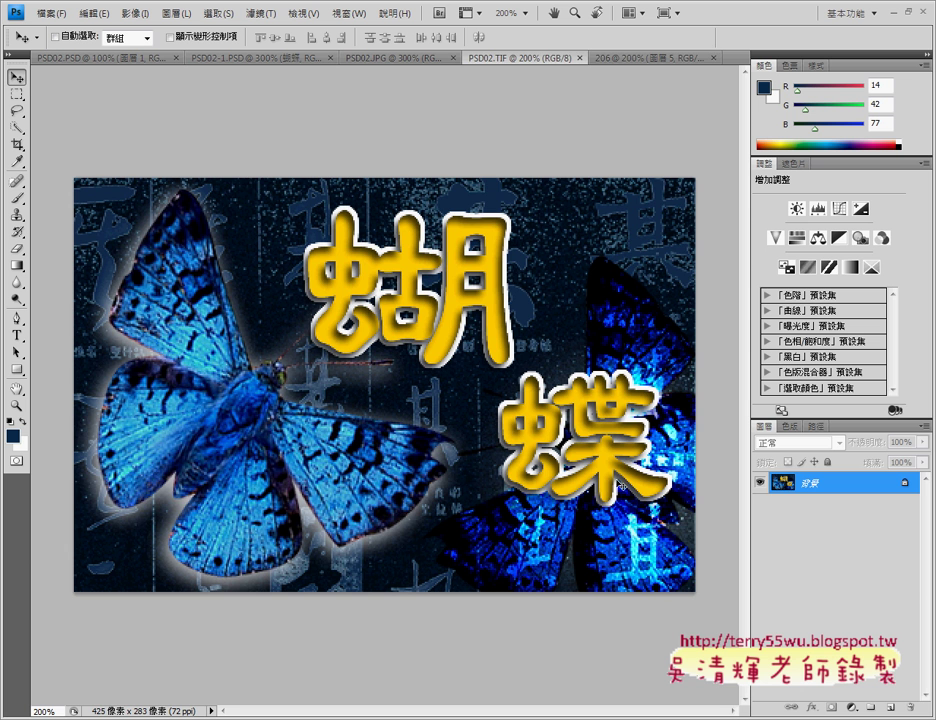
left_click(605, 58)
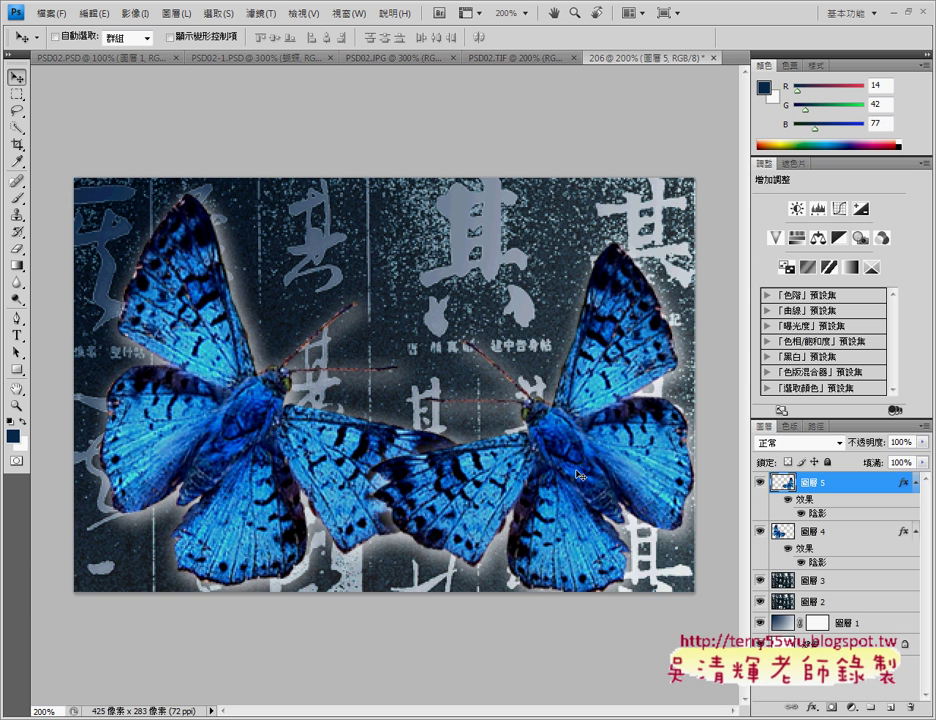
mouse_move(600, 477)
left_mouse_down()
mouse_move(641, 505)
mouse_move(628, 503)
left_mouse_up()
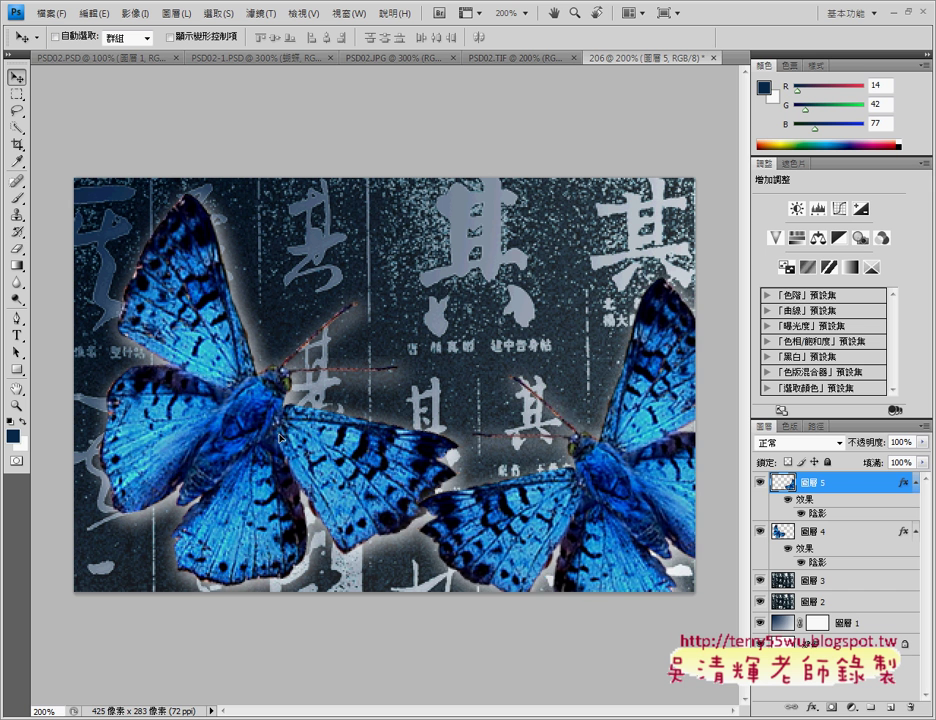
left_click_drag(296, 440, 276, 437)
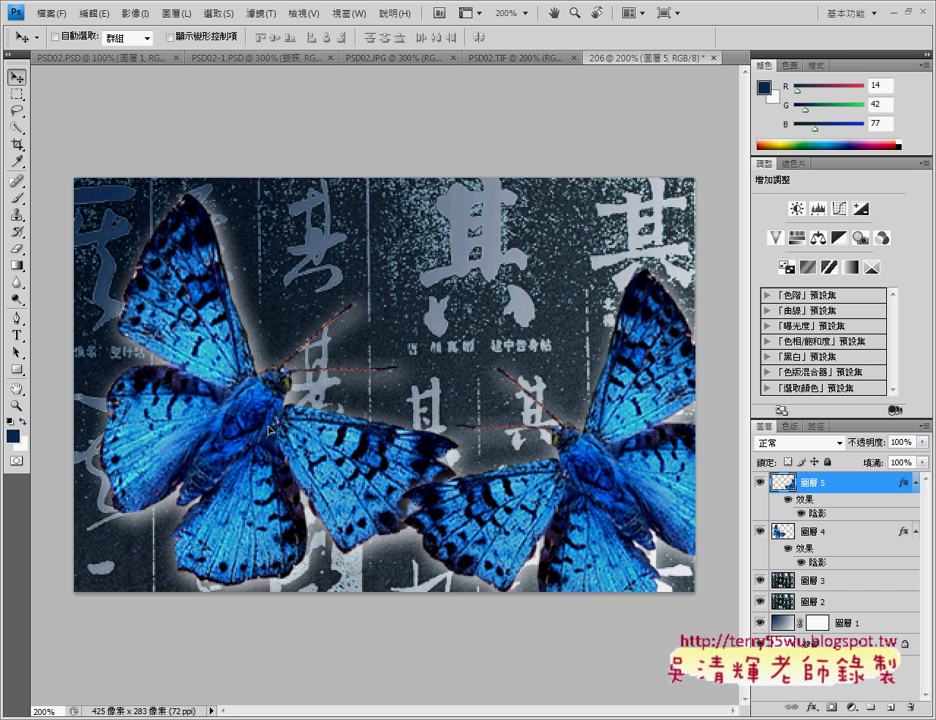
Step: Nudge the original butterfly up-left and shift the 圖層 5 copy further right, per the reference
left_click(274, 439, "ctrl")
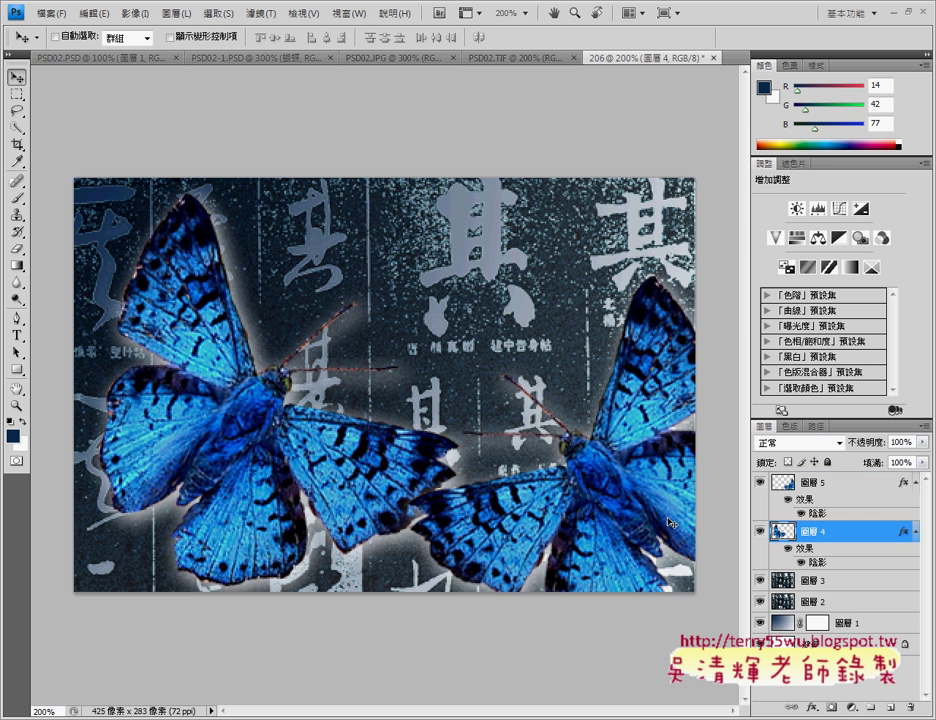
left_click_drag(270, 442, 255, 430)
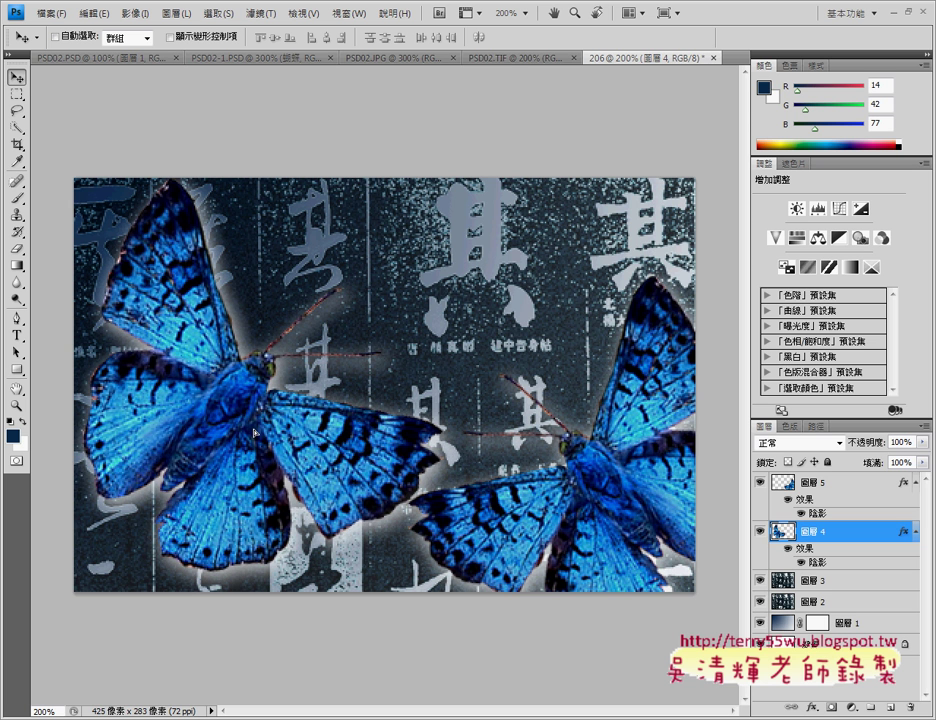
left_click(508, 58)
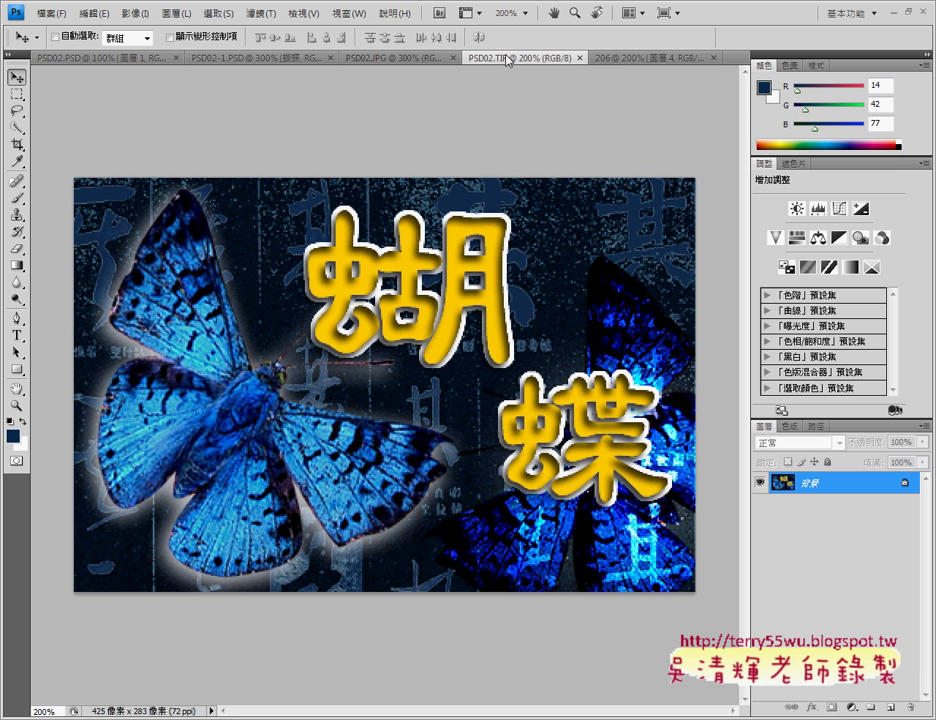
left_click(619, 60)
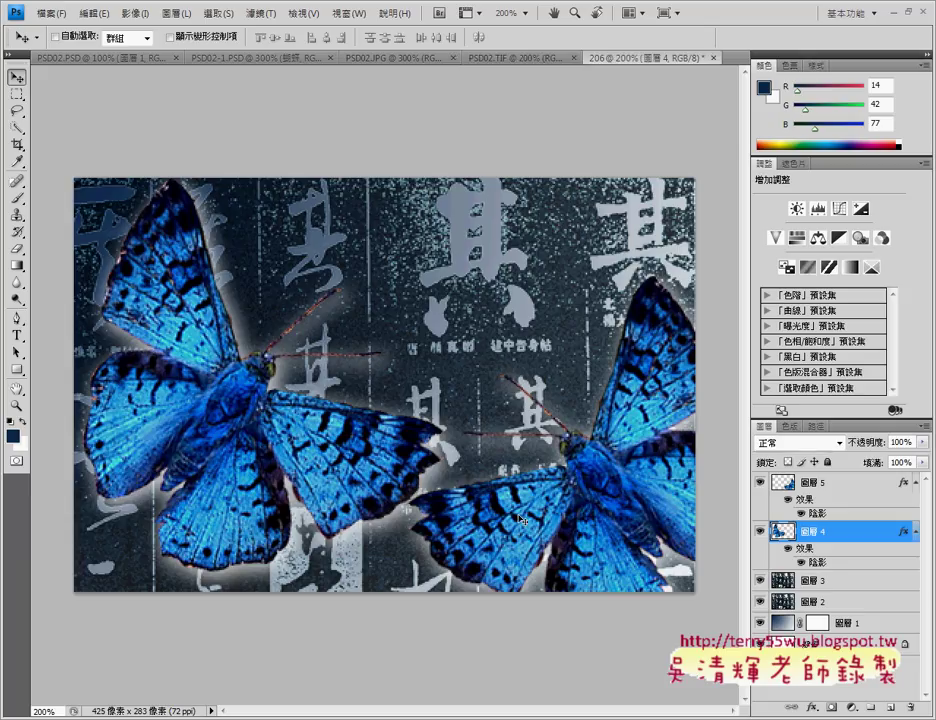
left_click_drag(533, 517, 513, 513)
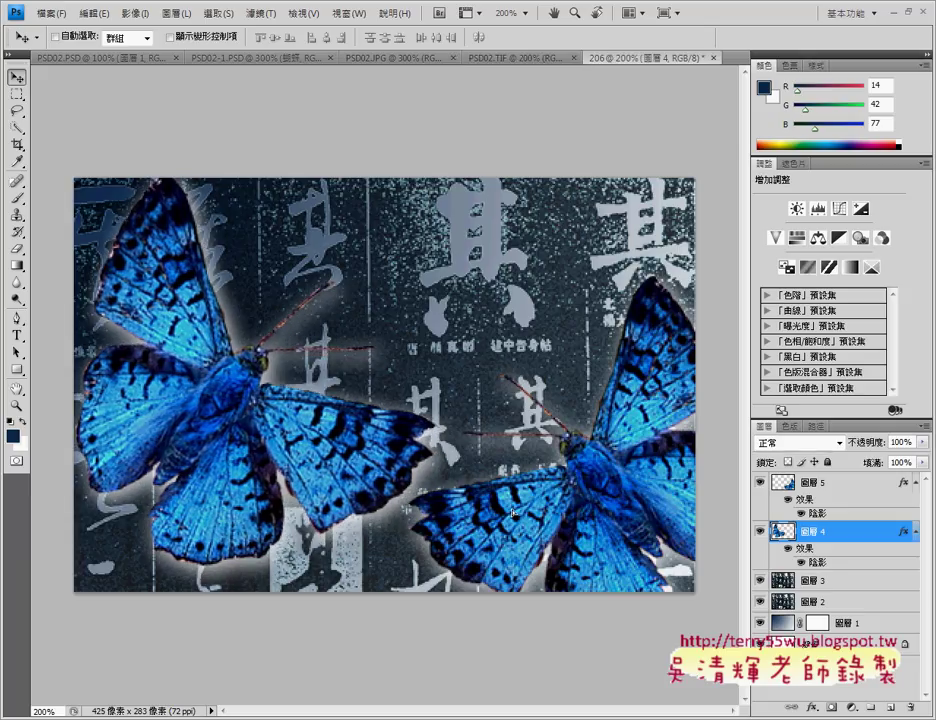
left_click_drag(513, 513, 517, 507)
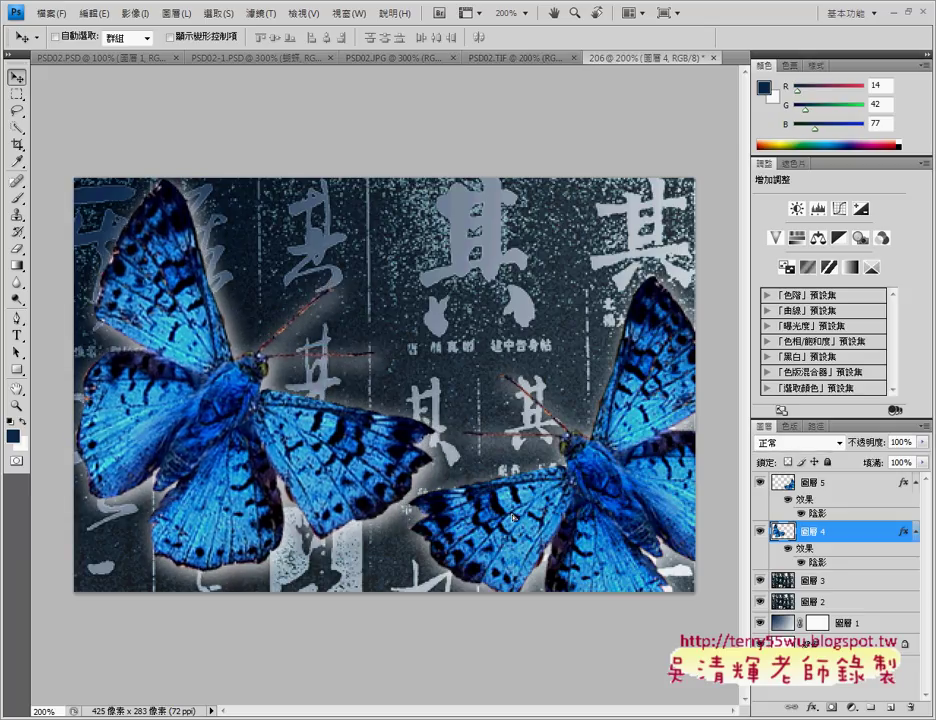
left_click(815, 482)
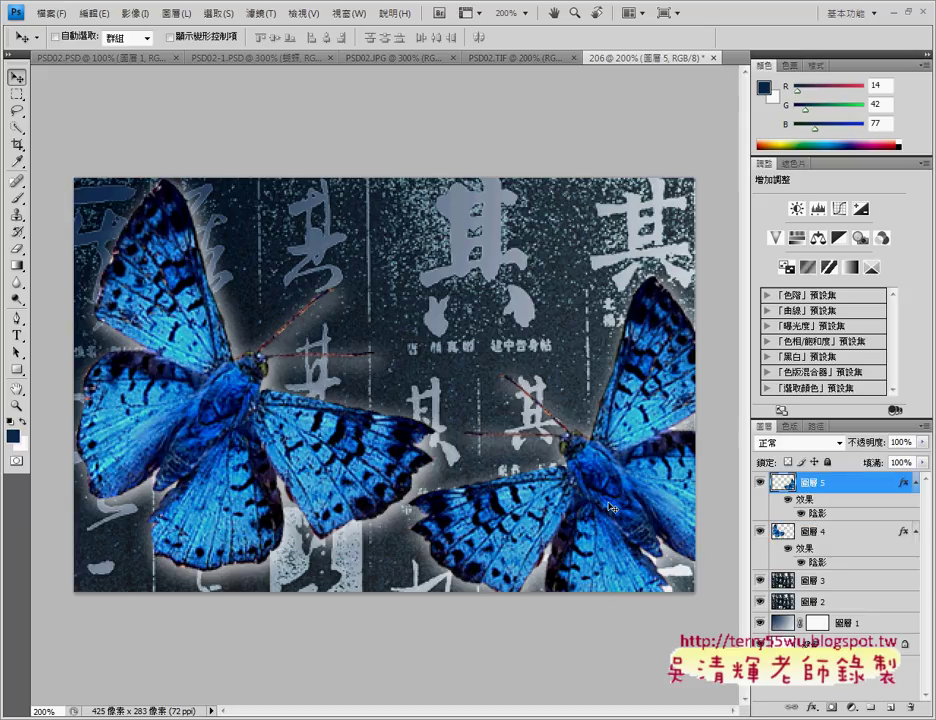
left_click_drag(612, 511, 623, 511)
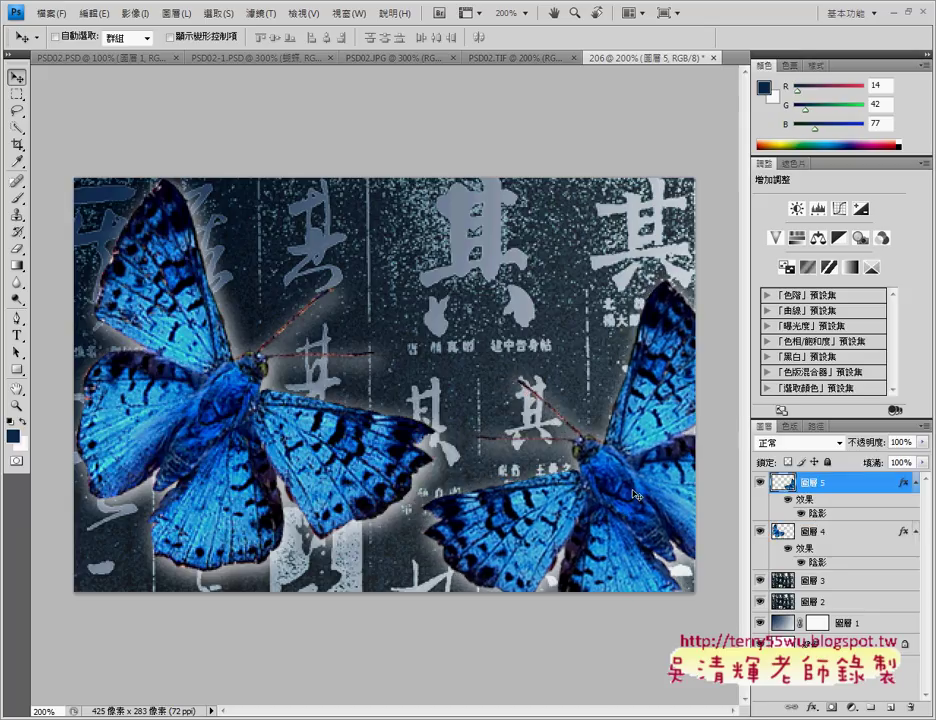
Step: Set layer 5's blend mode to Vivid Light (強烈光源) and compare with PSD02.TIF
left_click(799, 443)
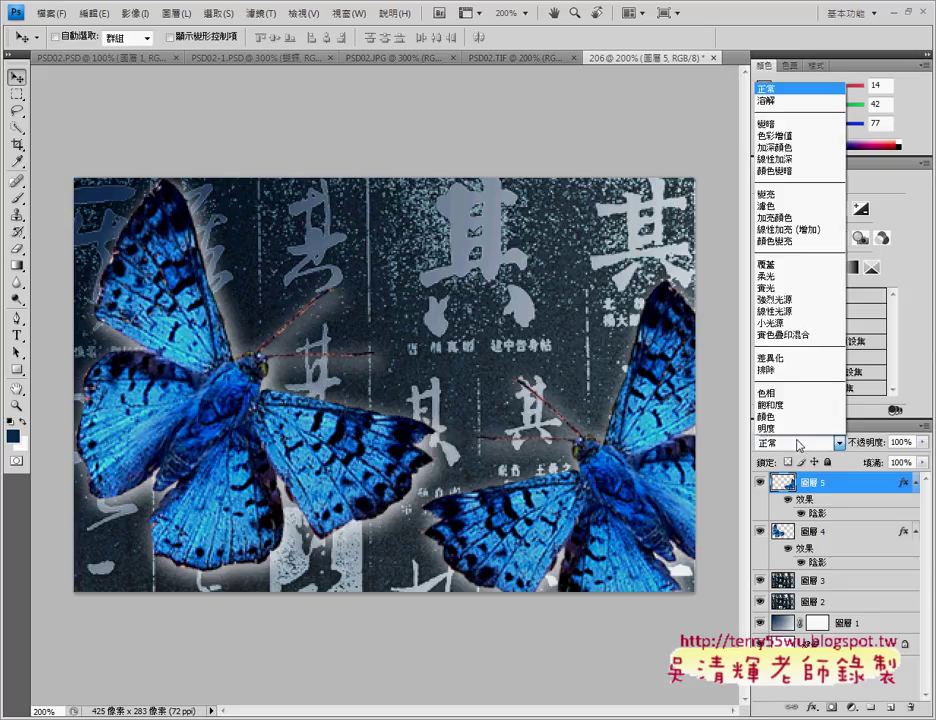
left_click(799, 299)
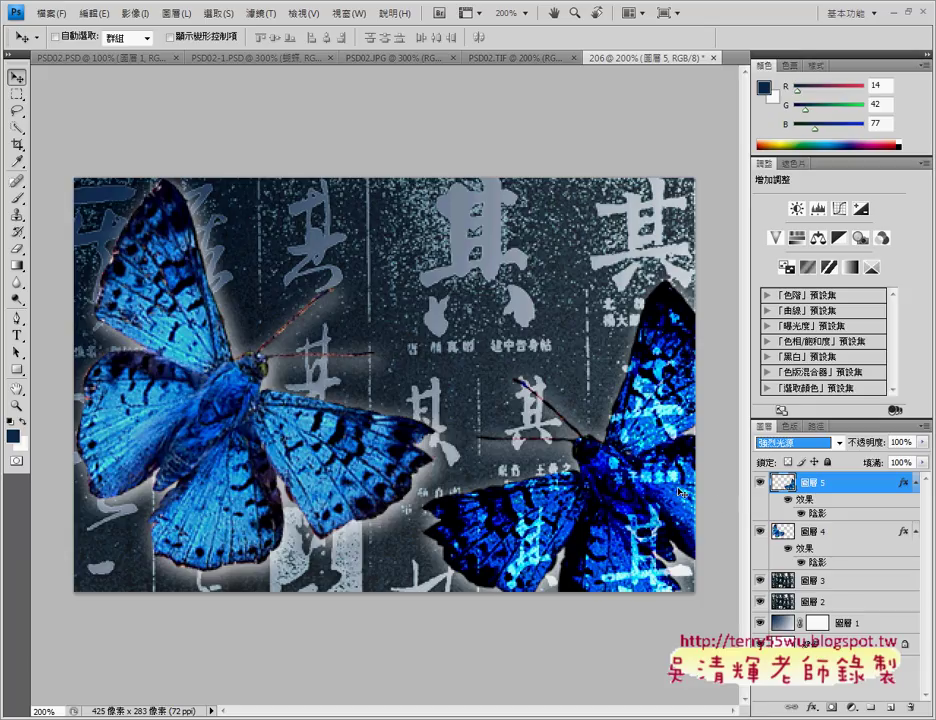
left_click(509, 58)
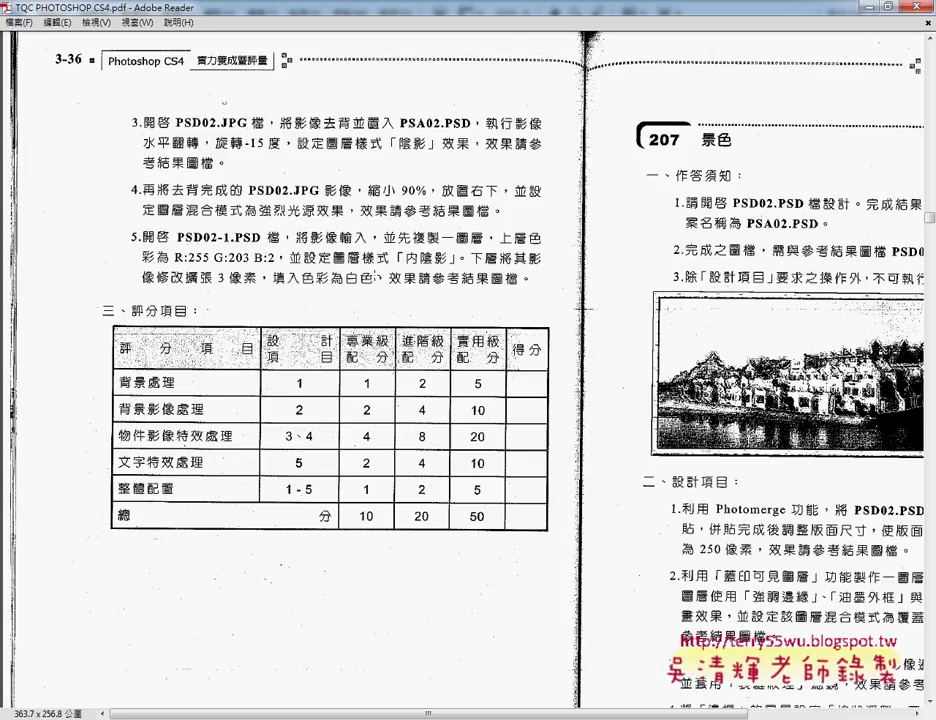
Step: Minimize the exam PDF and switch to the PSD02-1.PSD document
left_click(866, 8)
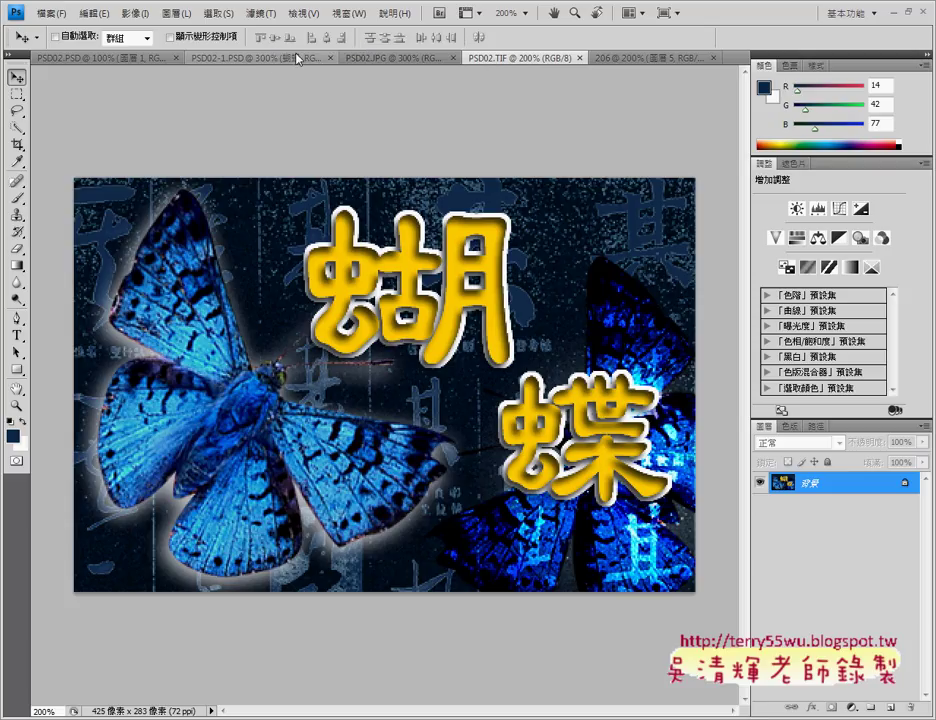
left_click(297, 58)
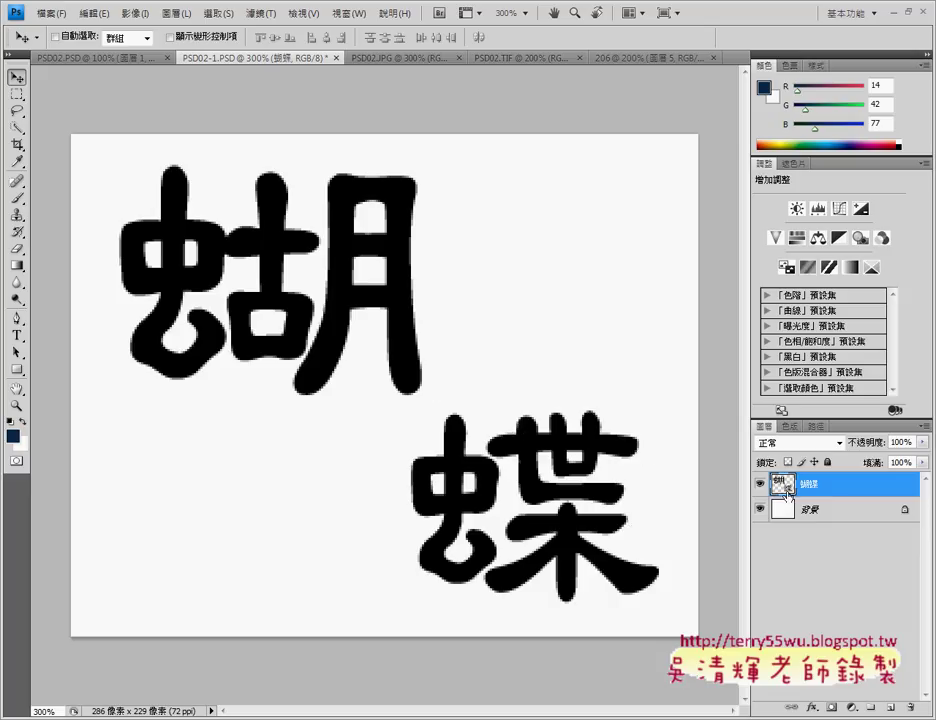
Step: Try selecting the 蝴蝶 characters with the Magic Wand in Add mode, then deselect
left_click(18, 127)
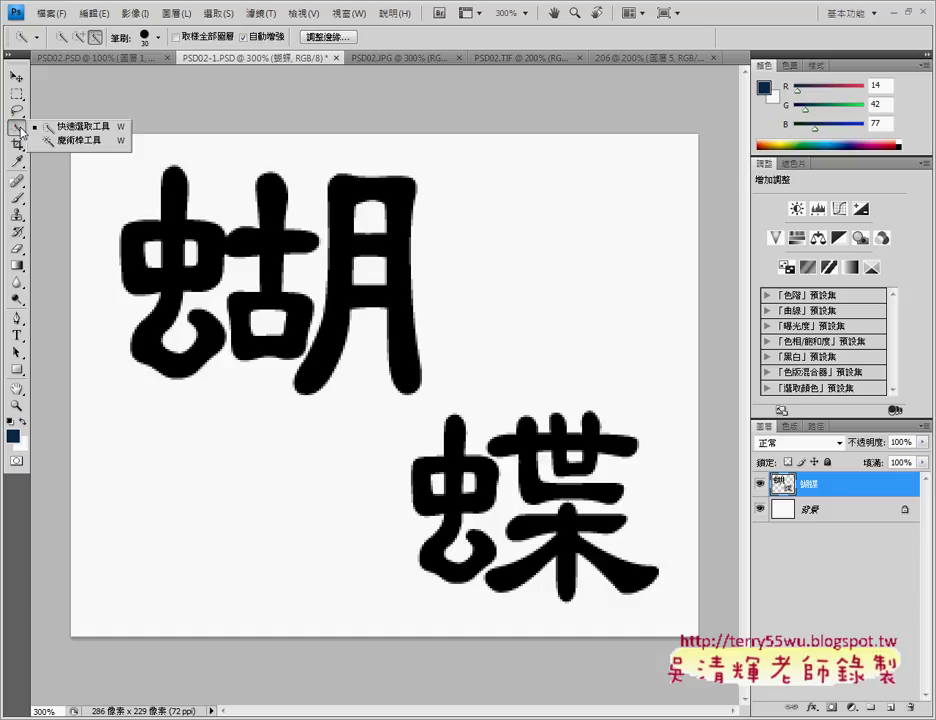
left_click(73, 141)
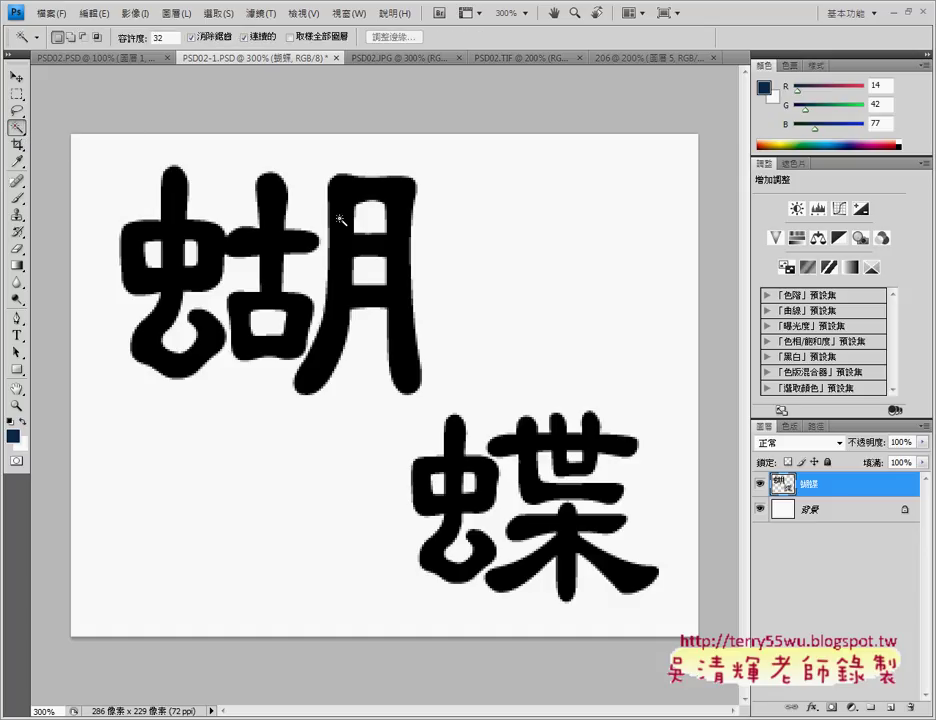
left_click(336, 218)
left_click(300, 243)
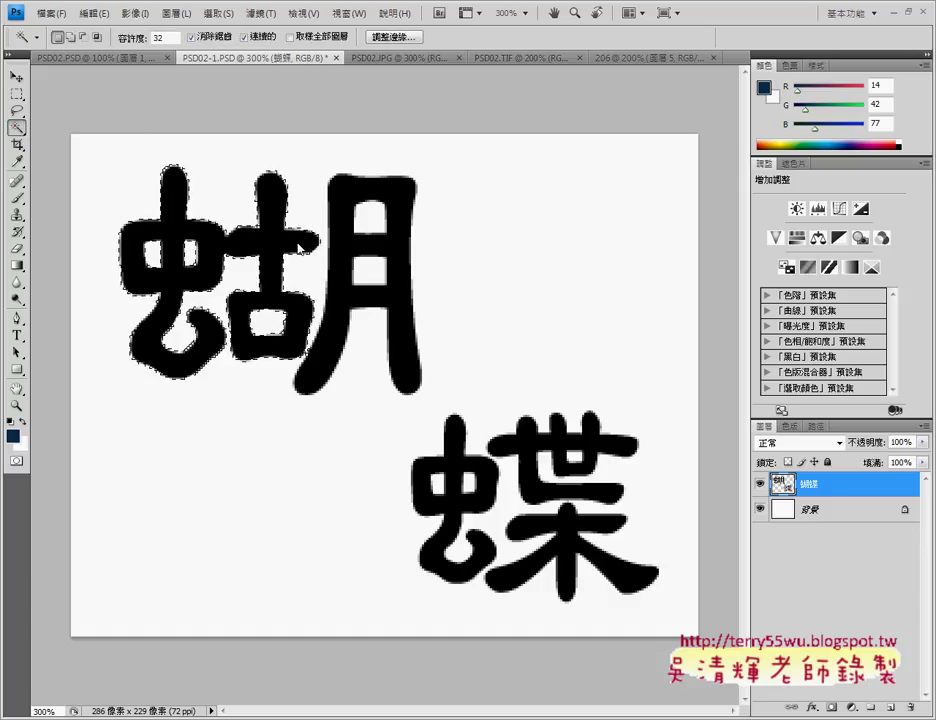
left_click(71, 37)
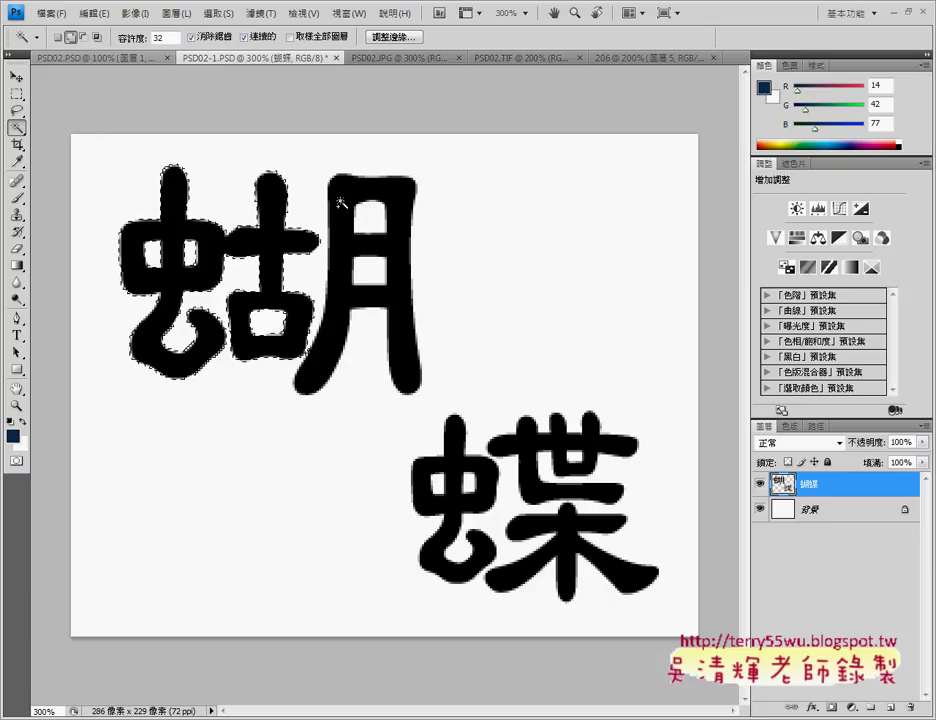
left_click(340, 203)
left_click(528, 462)
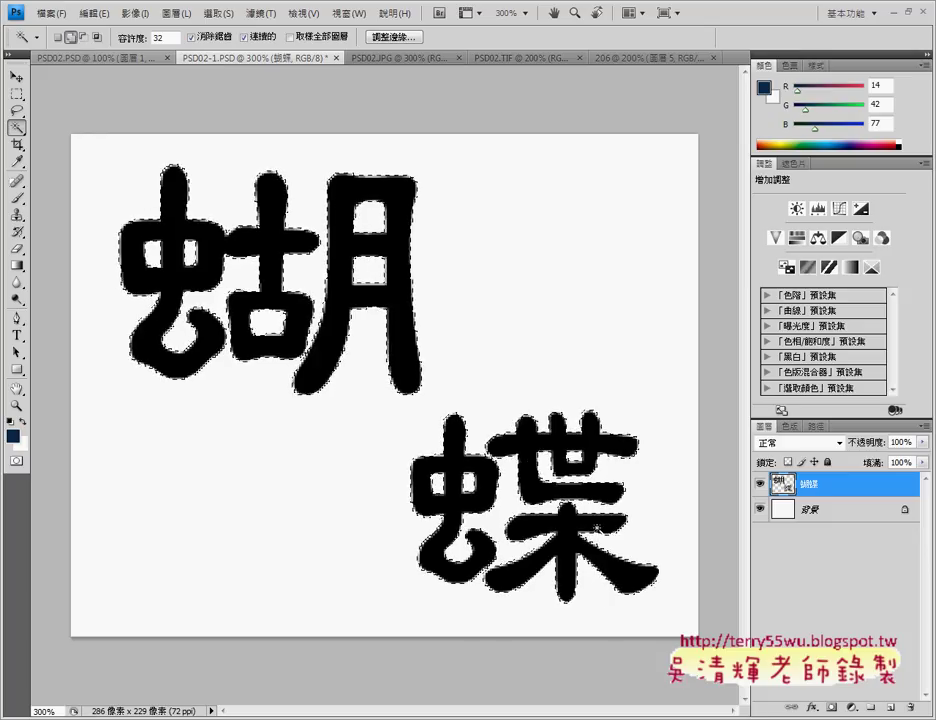
left_click(226, 13)
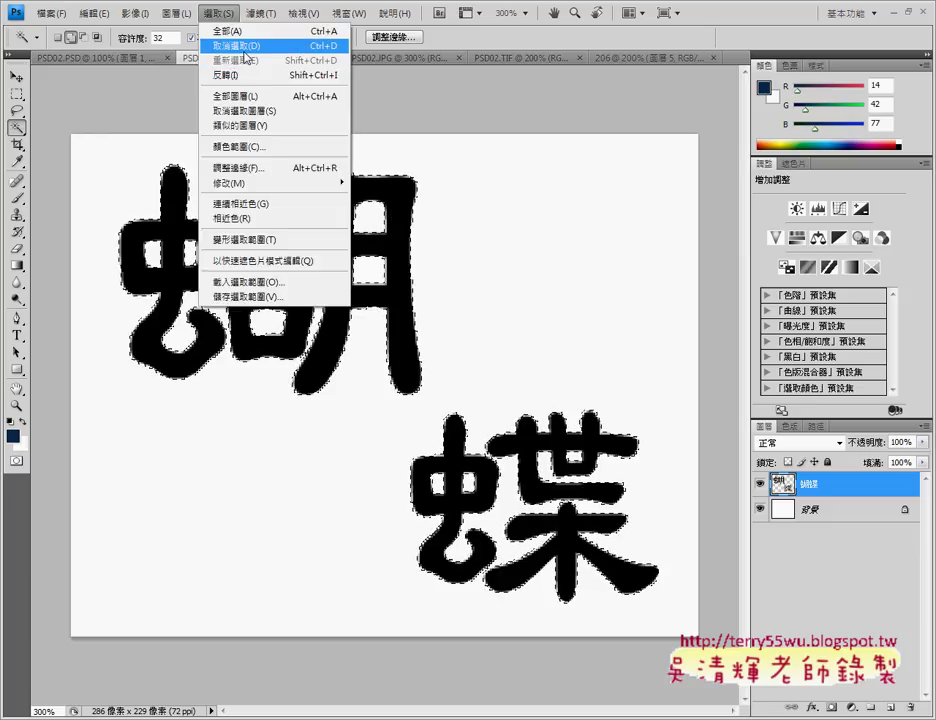
left_click(245, 52)
Step: Load the text layer's 蝴蝶 pixels as a selection with 選取像素
right_click(786, 484)
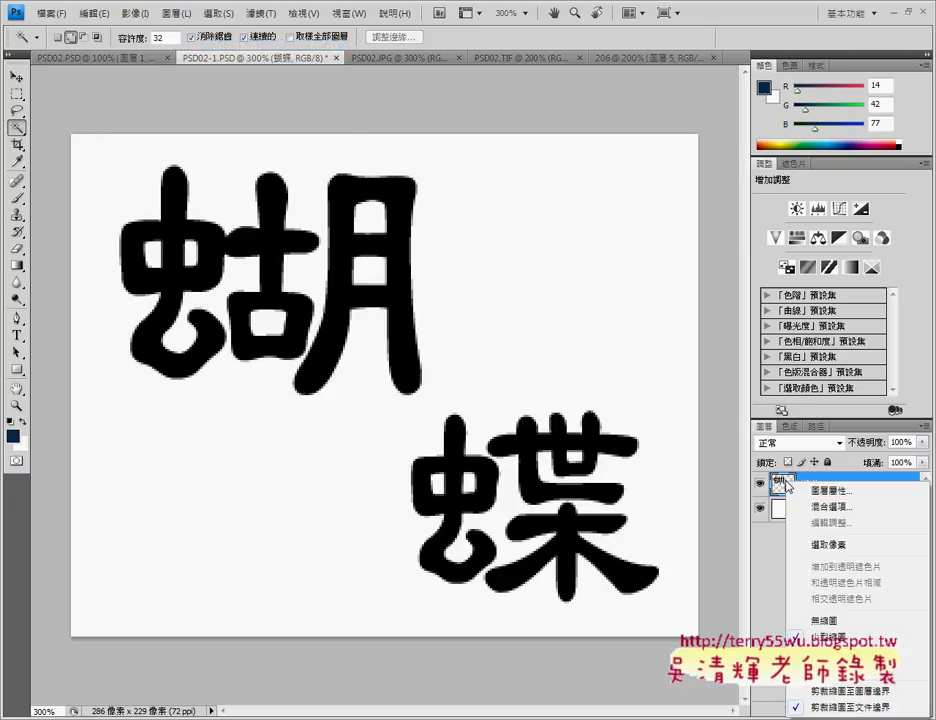
left_click(824, 546)
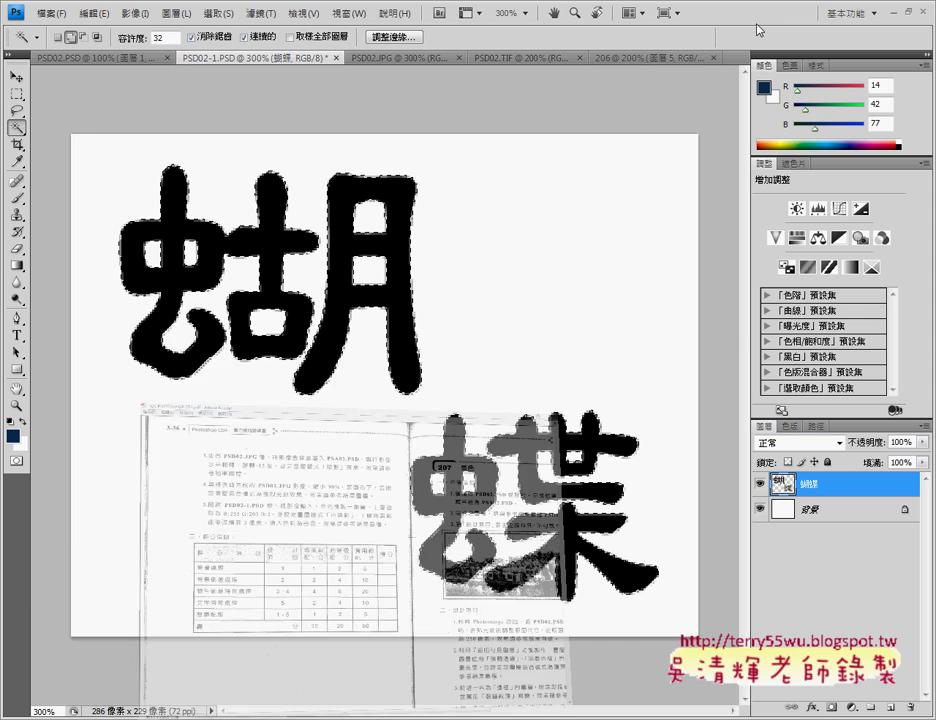
left_click(88, 14)
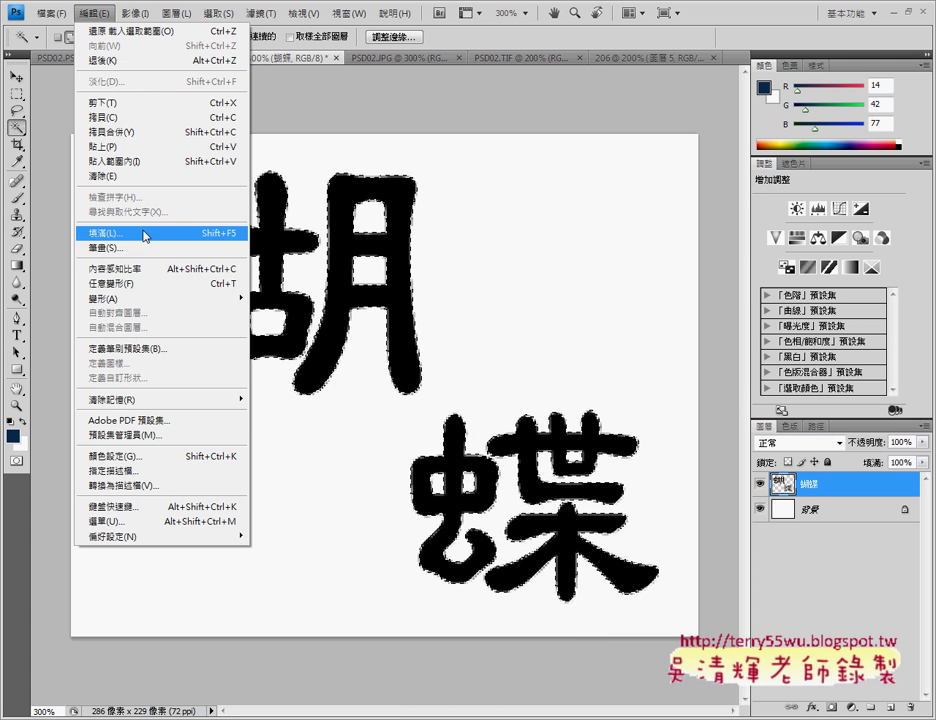
Step: Fill the 蝴蝶 selection with colour R255 G203 B2, then view PSD02.TIF for comparison
left_click(146, 233)
left_click(497, 228)
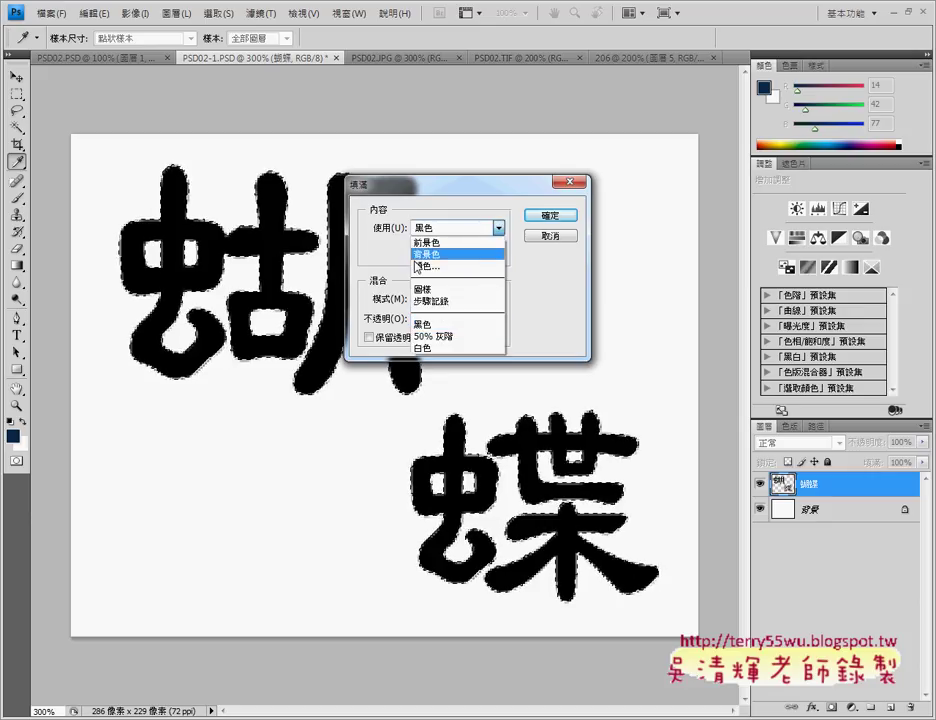
left_click(470, 266)
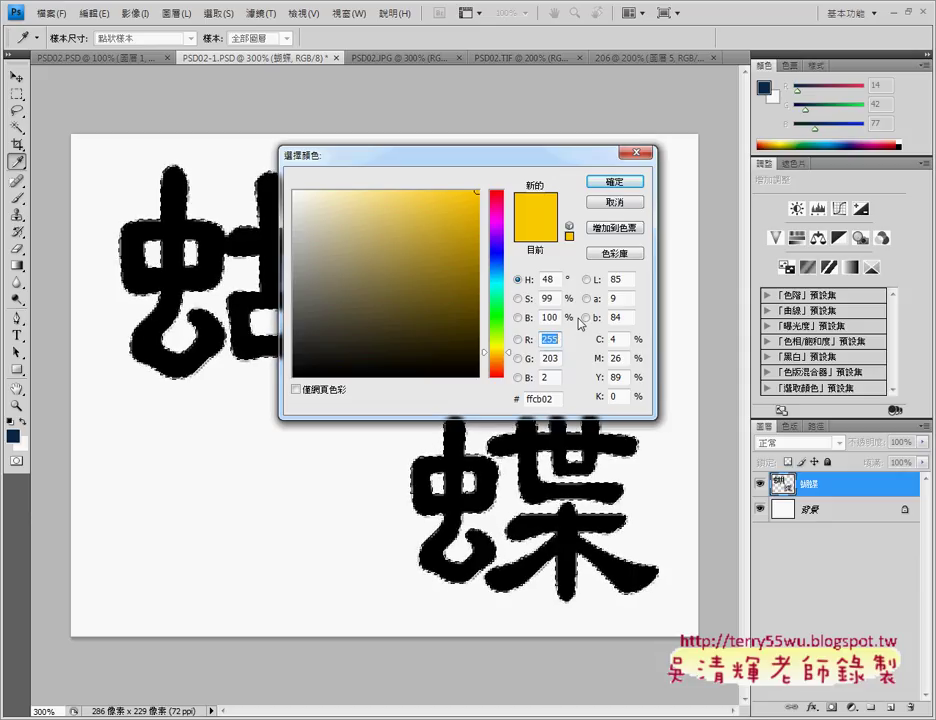
left_click(614, 182)
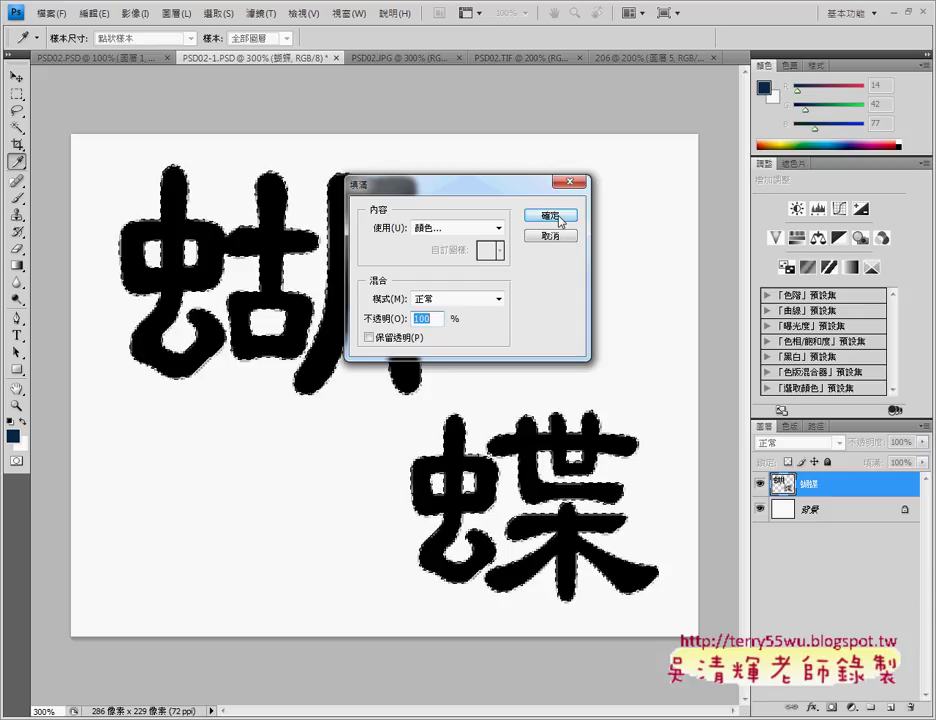
left_click(550, 214)
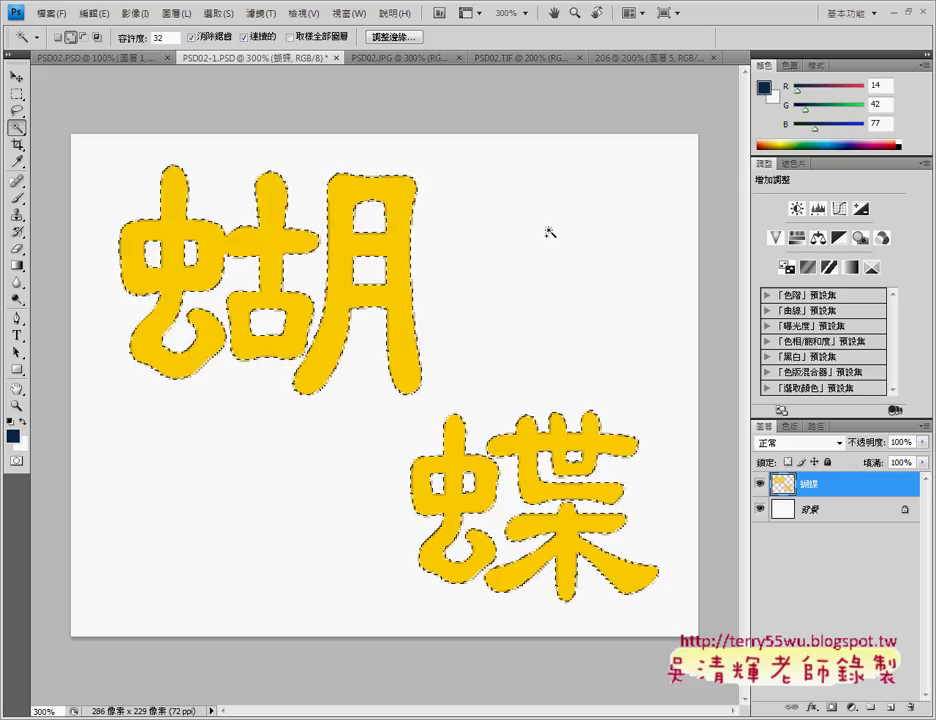
left_click(506, 60)
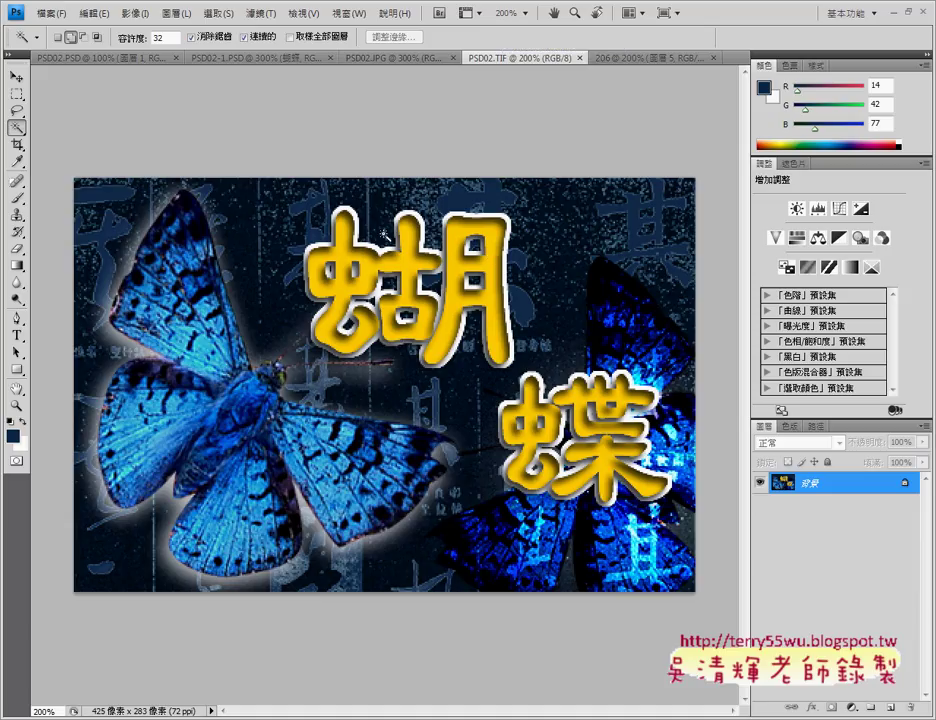
Step: Switch through the 206 document back to PSD02-1.PSD
left_click(637, 58)
left_click(250, 58)
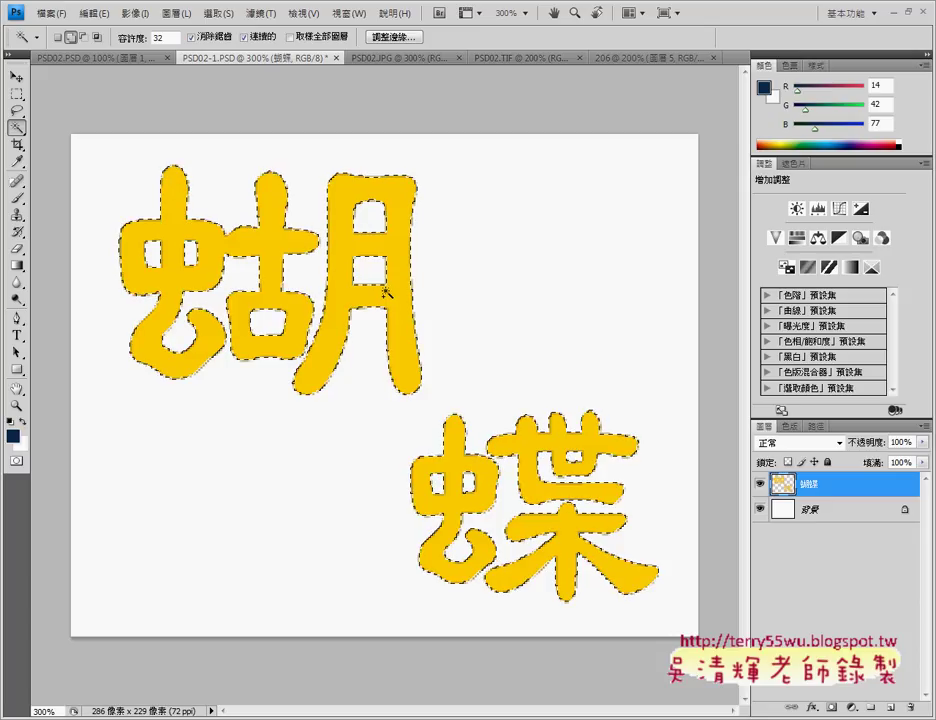
Step: Expand the selection around the yellow 蝴蝶 characters outward by 3 pixels via Select > Modify > Expand
left_click(230, 17)
mouse_move(232, 183)
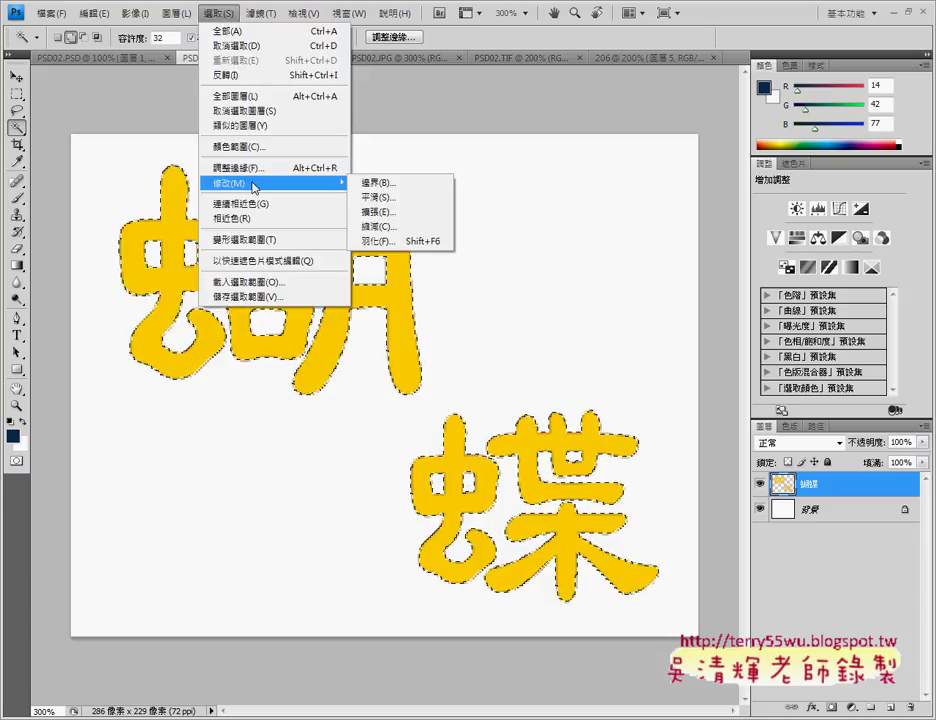
left_click(400, 212)
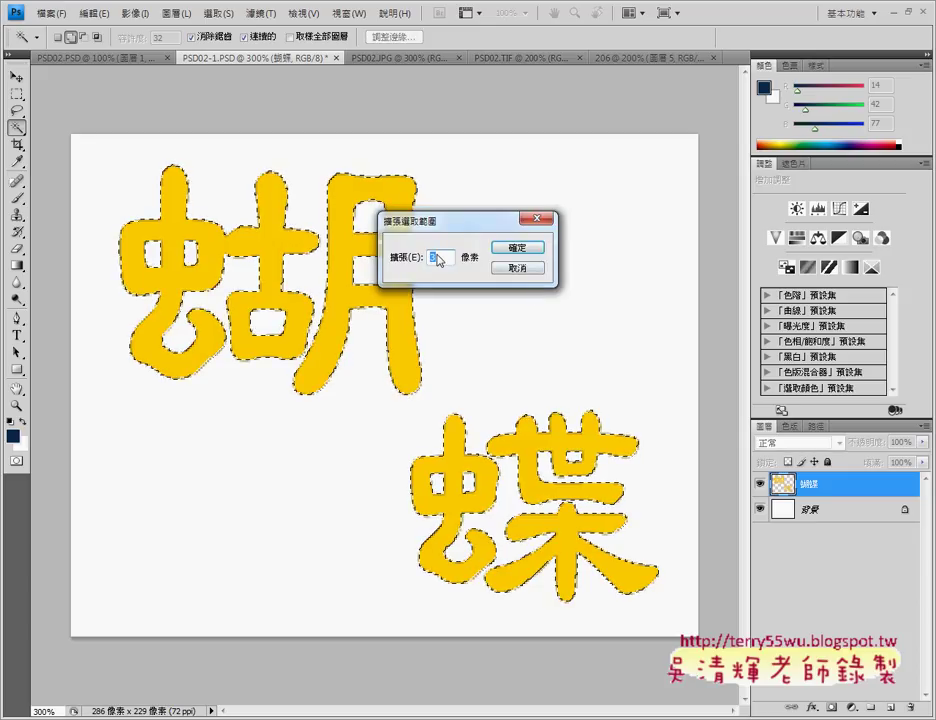
left_click_drag(450, 219, 565, 209)
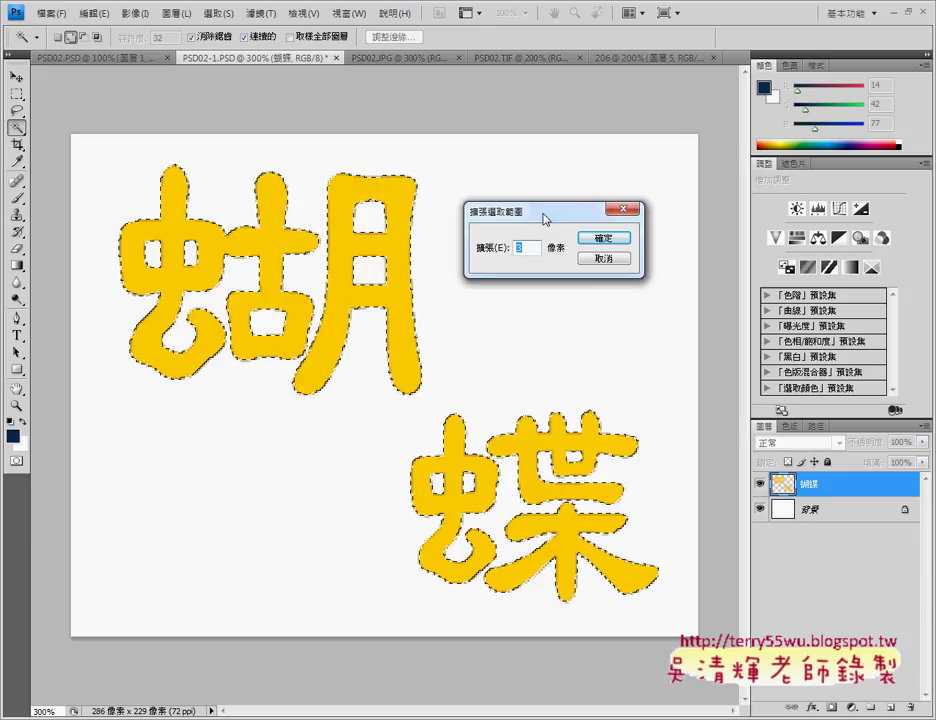
left_click(632, 241)
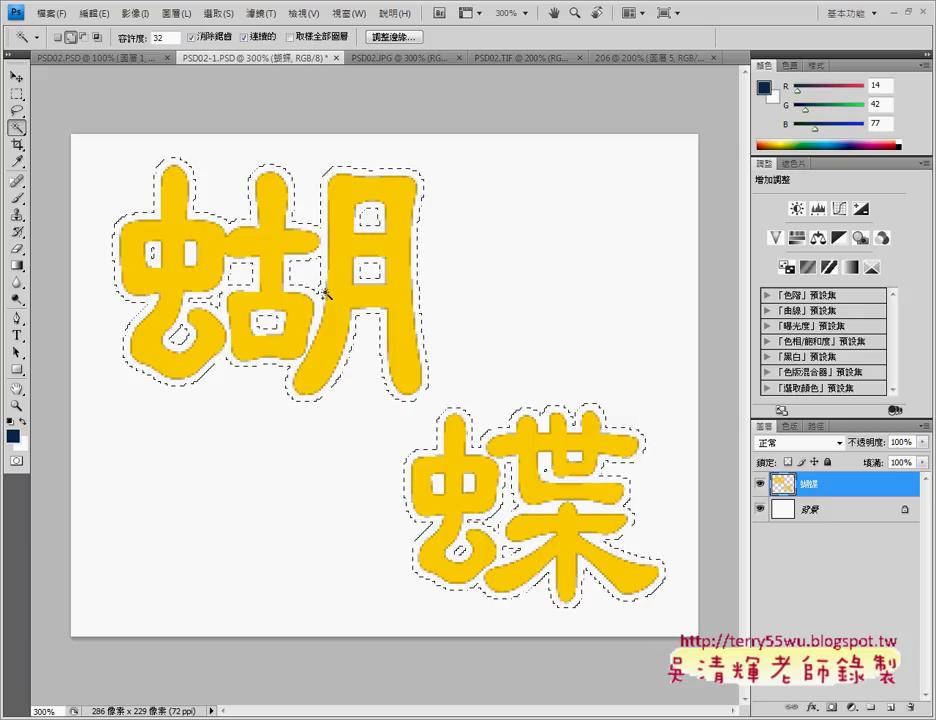
Step: Duplicate the 蝴蝶 text layer as 蝴蝶 拷貝
right_click(836, 492)
left_click(836, 191)
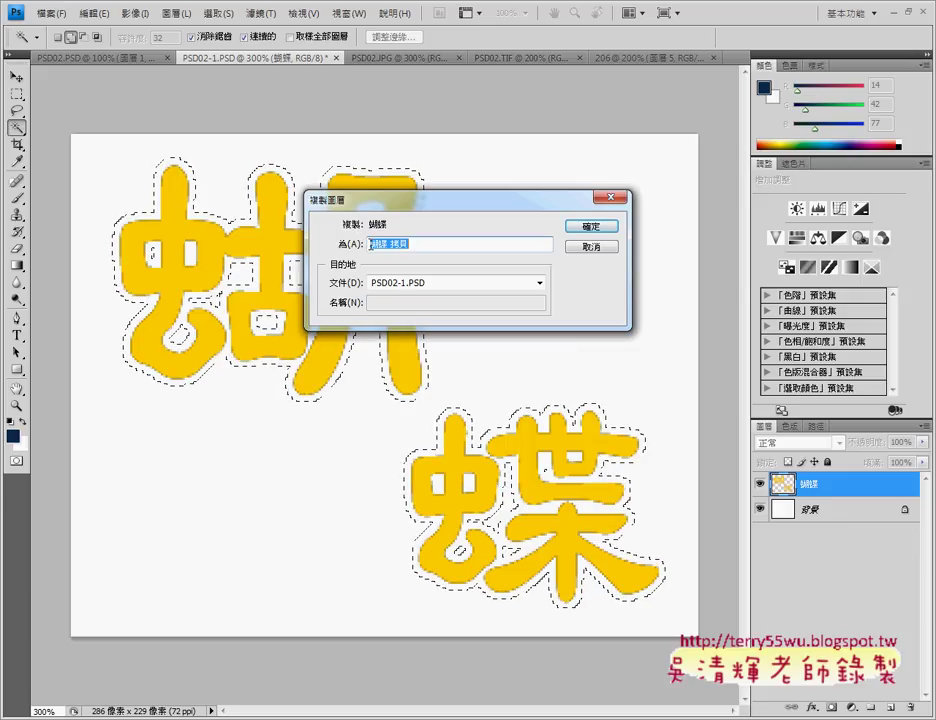
left_click(591, 226)
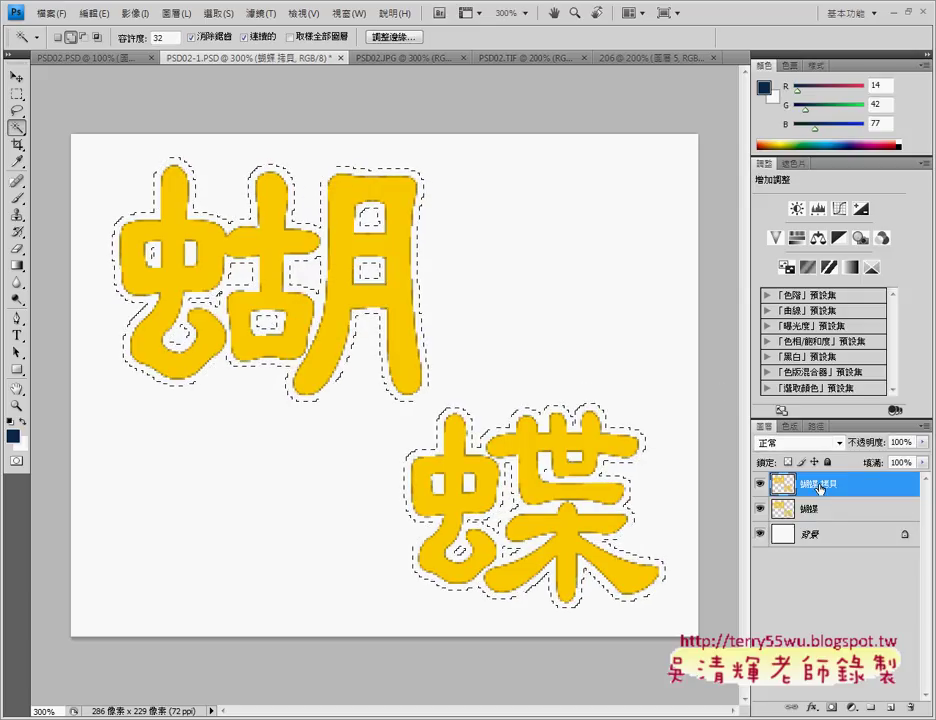
Step: Fill the expanded selection with White, then move the 蝴蝶 layer above its white copy
left_click(82, 15)
left_click(104, 233)
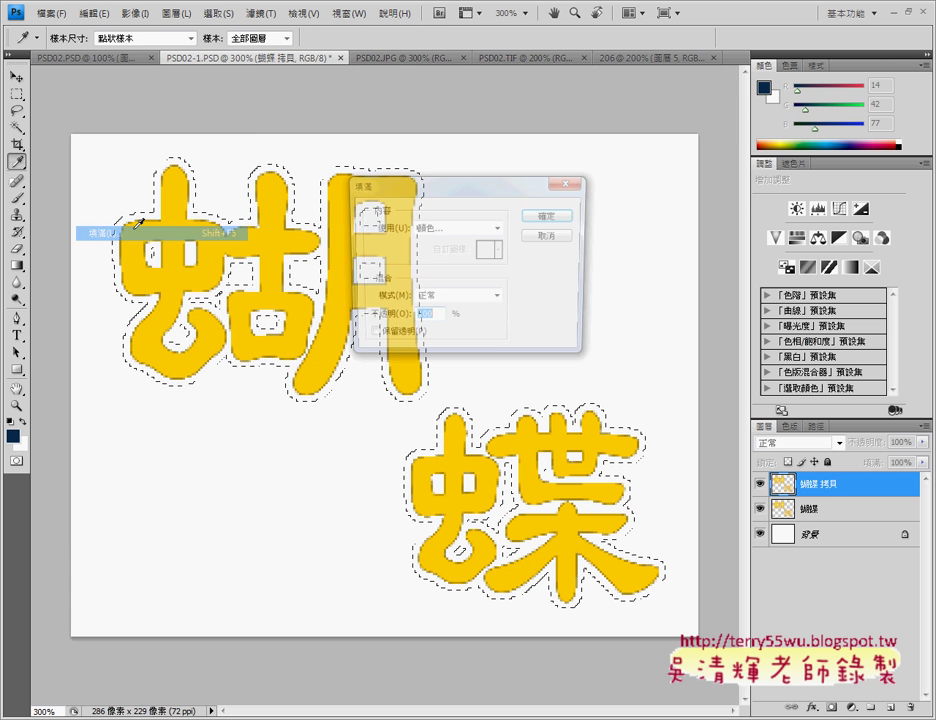
left_click(466, 230)
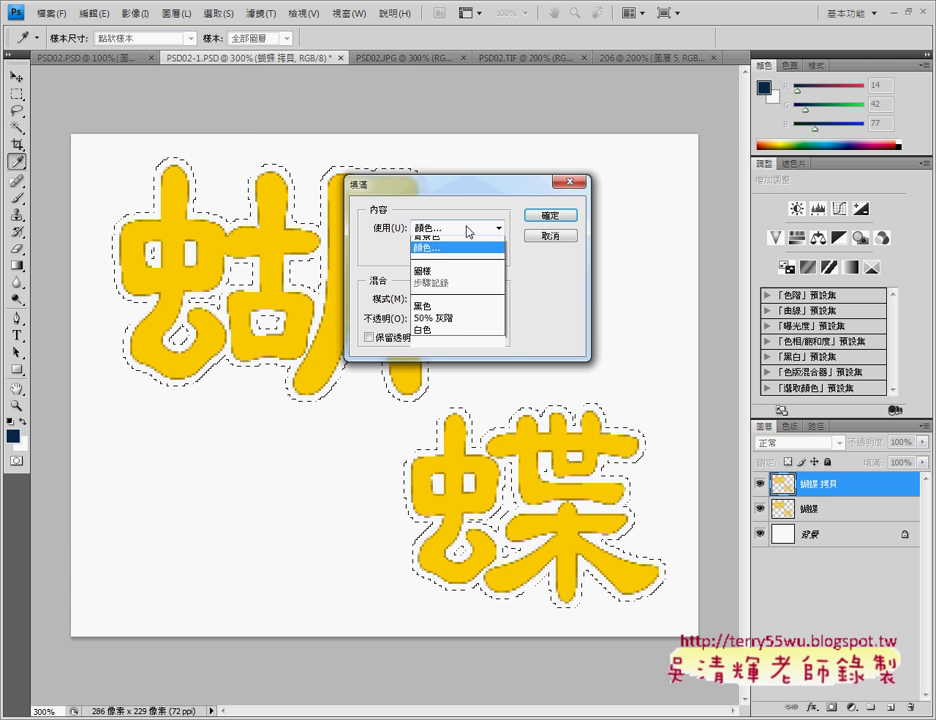
left_click(444, 338)
left_click(548, 217)
key("w")
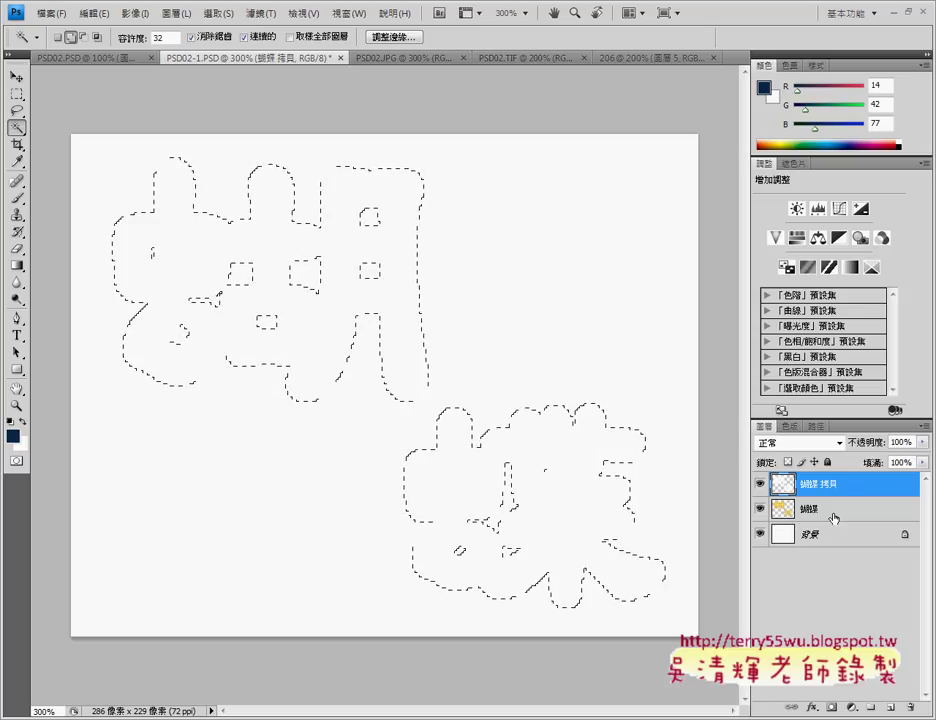
left_click_drag(812, 510, 840, 485)
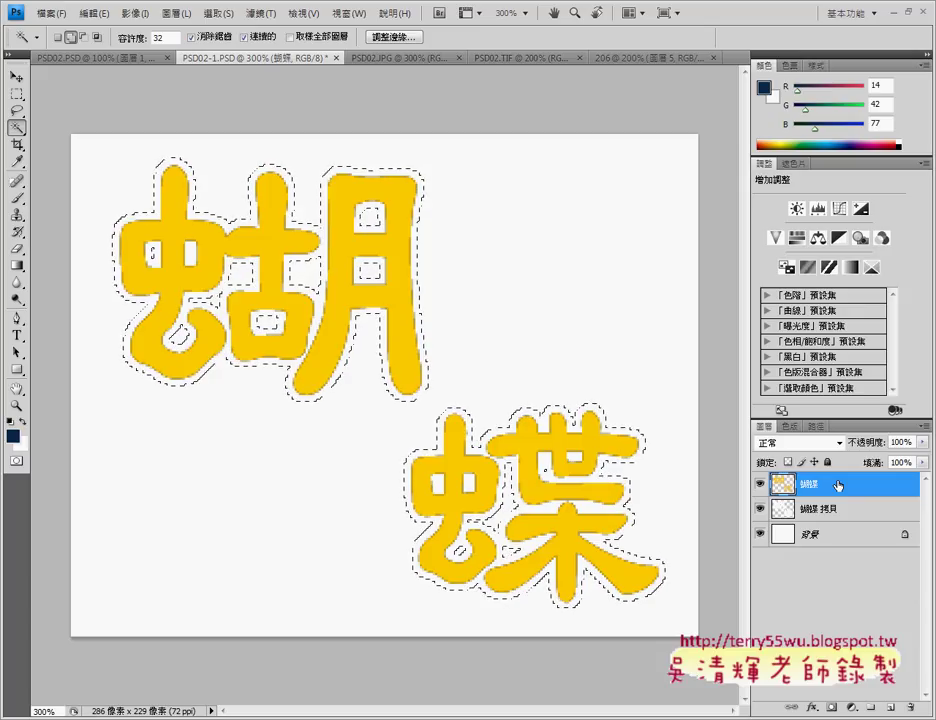
Step: Give the 蝴蝶 layer an Inner Shadow style and add 蝴蝶 拷貝 to the layer selection
double_click(784, 483)
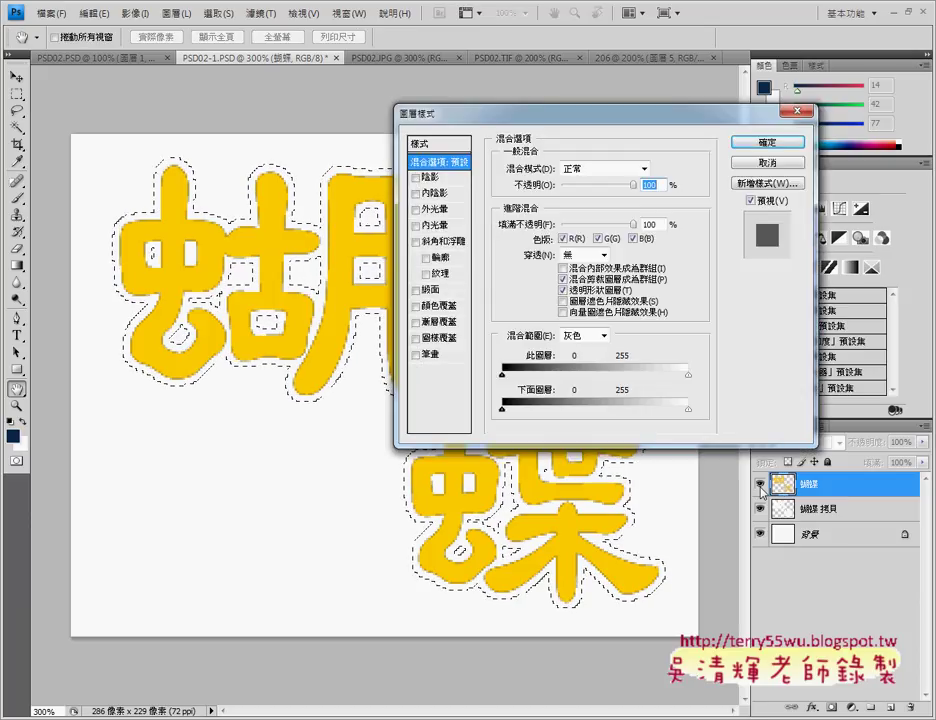
left_click(417, 193)
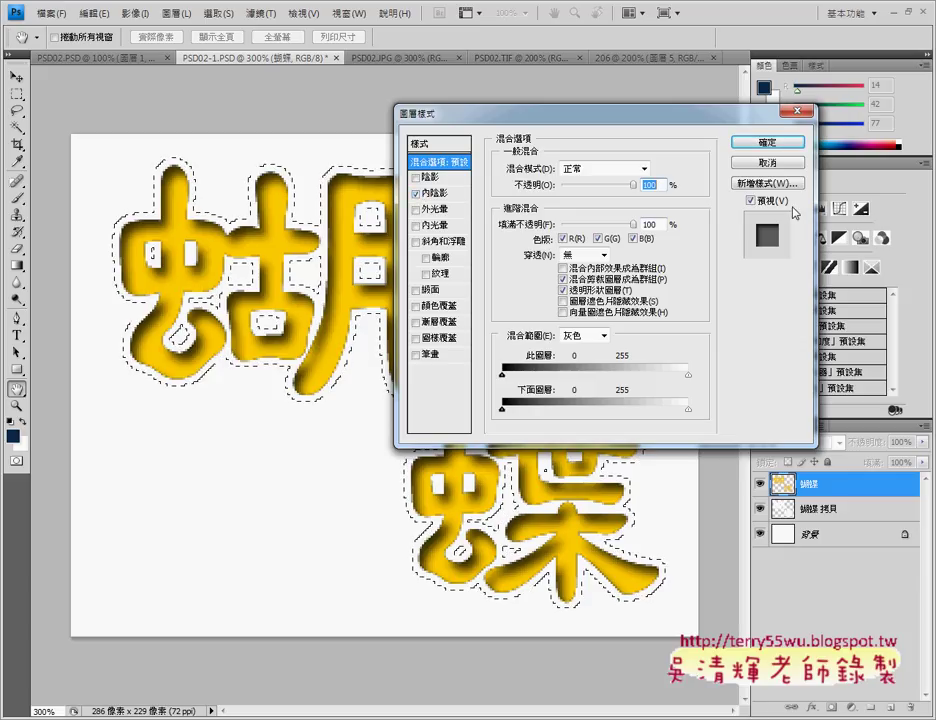
left_click(774, 146)
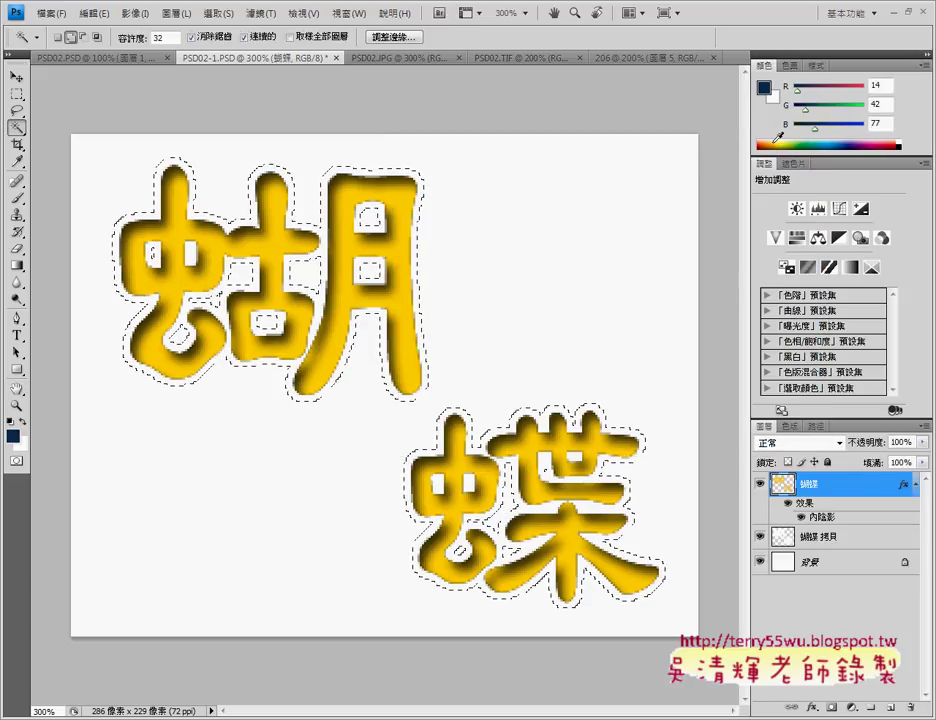
left_click(818, 540, "ctrl")
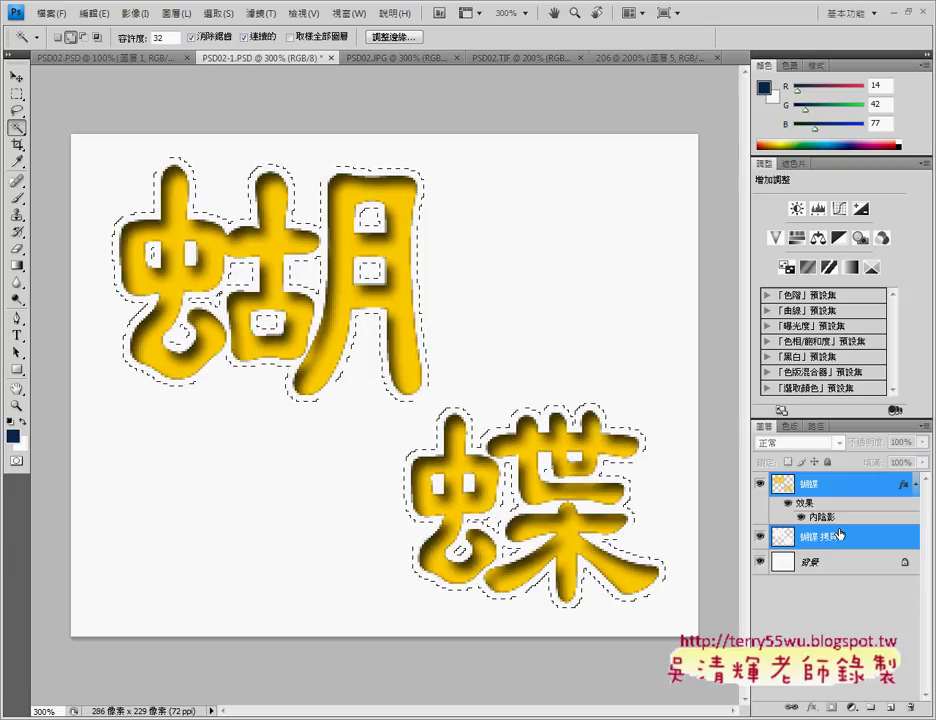
Step: Link 蝴蝶 with 蝴蝶 拷貝 and duplicate both layers into the 206 document
right_click(845, 538)
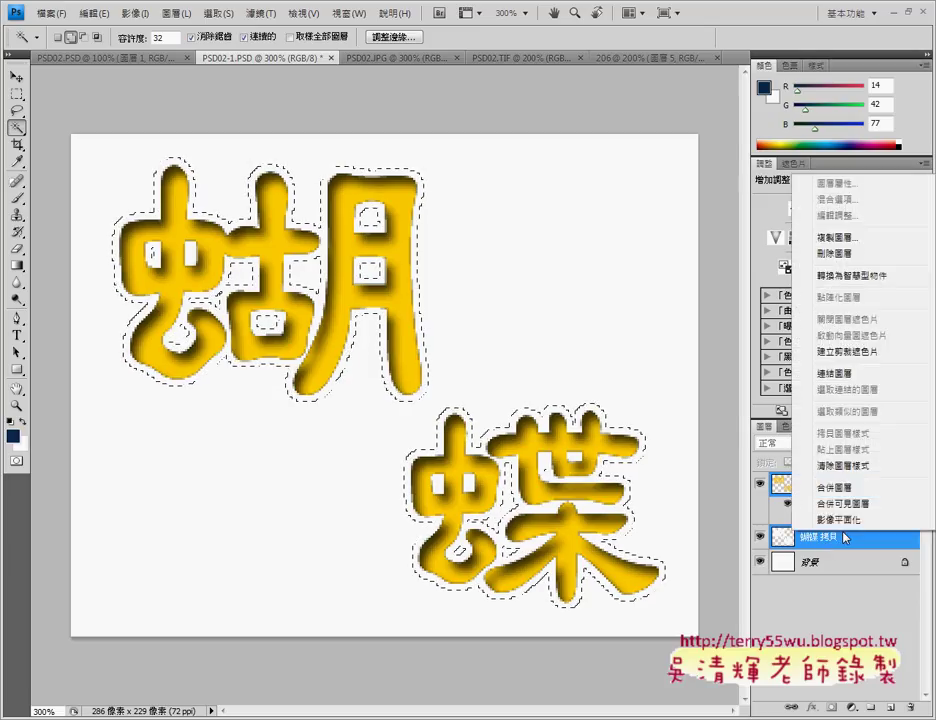
left_click(835, 373)
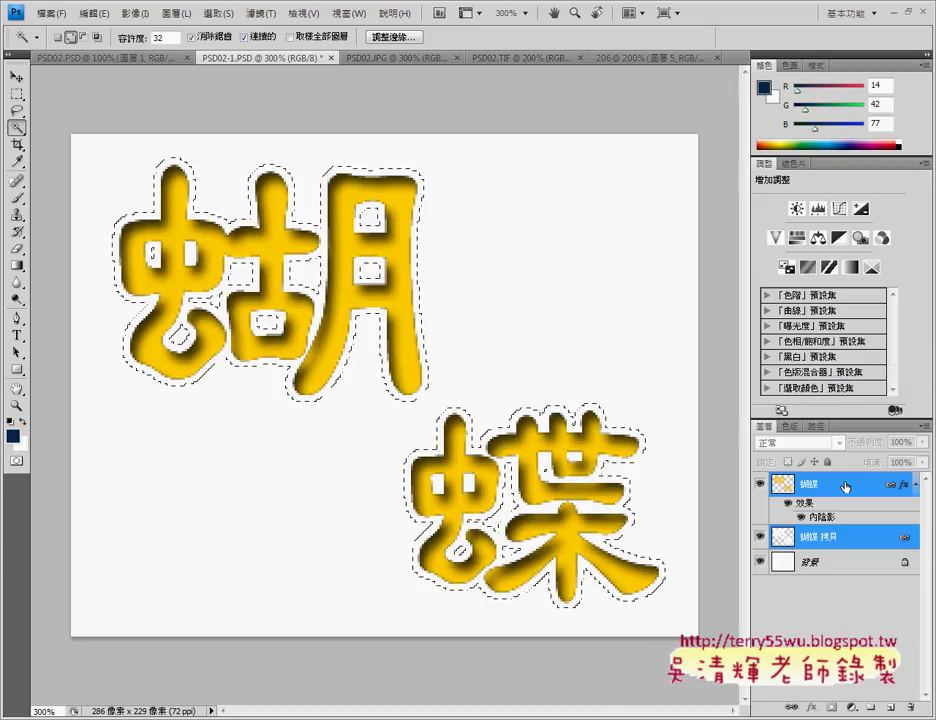
right_click(848, 487)
left_click(838, 188)
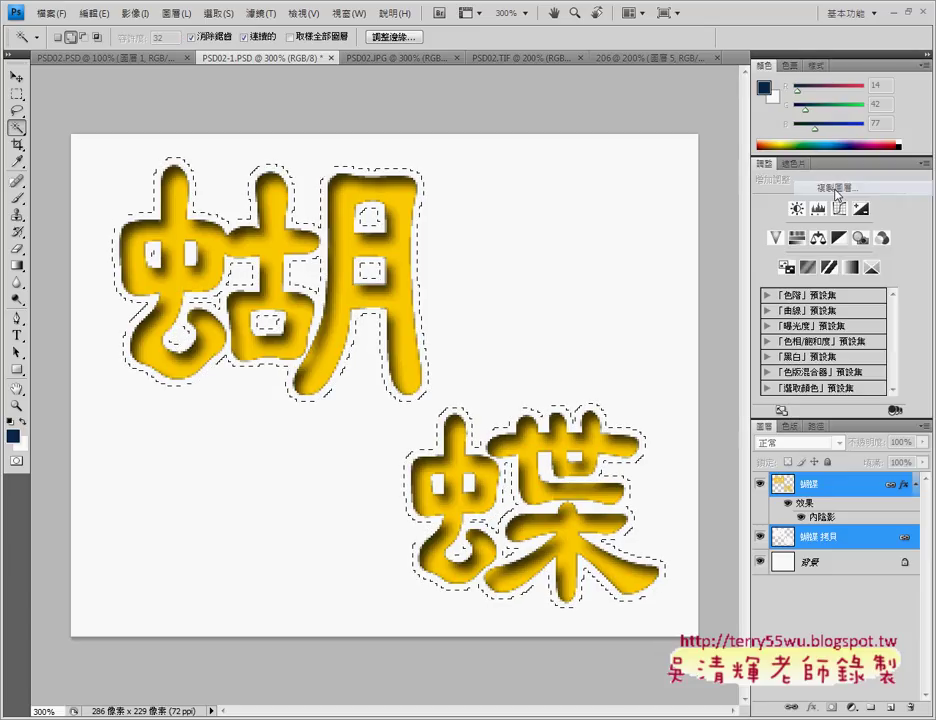
left_click(539, 283)
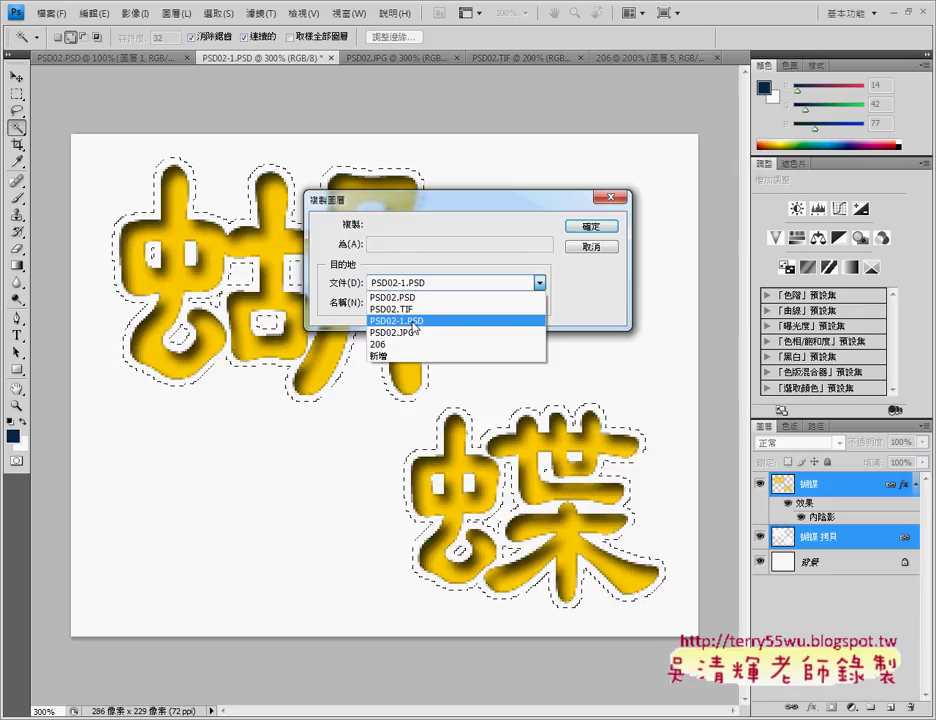
left_click(410, 344)
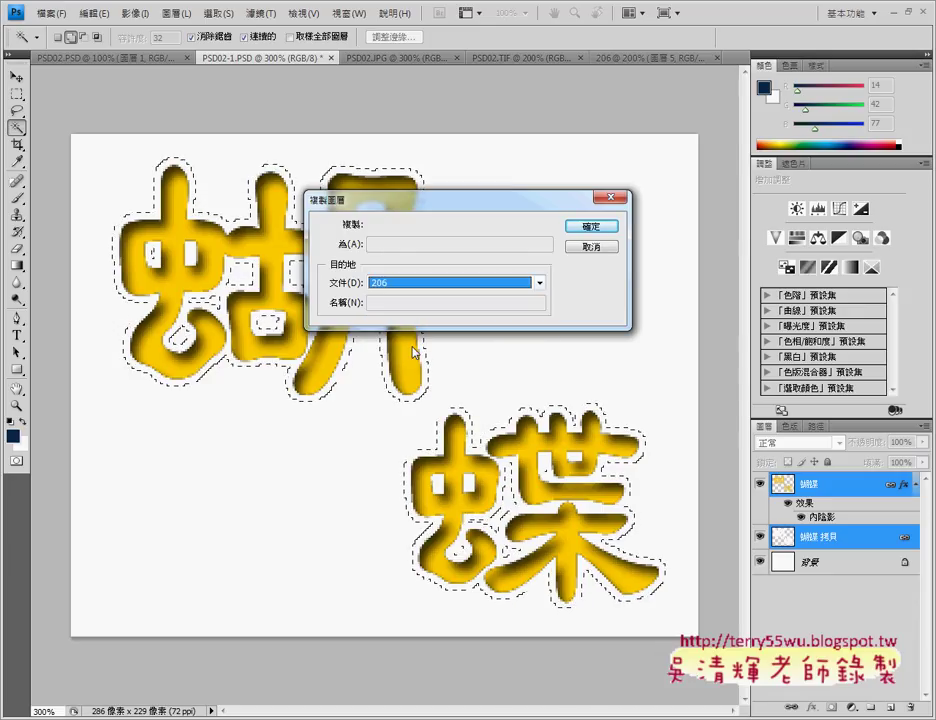
left_click(604, 229)
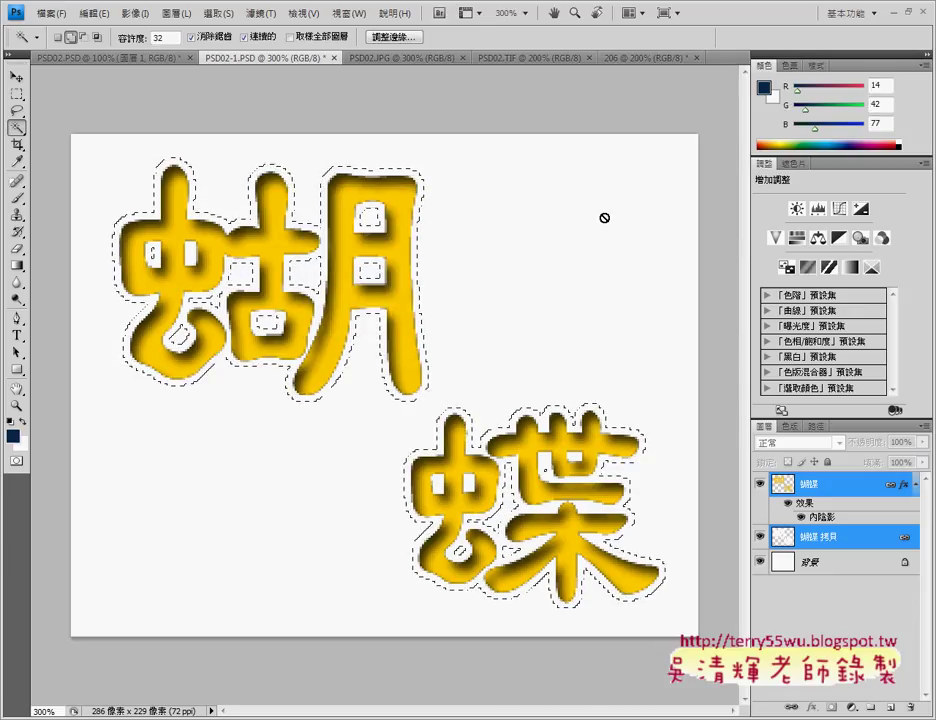
Step: In 206, move the outlined 蝴蝶 text right and down, then return to PSD02-1.PSD
left_click(622, 59)
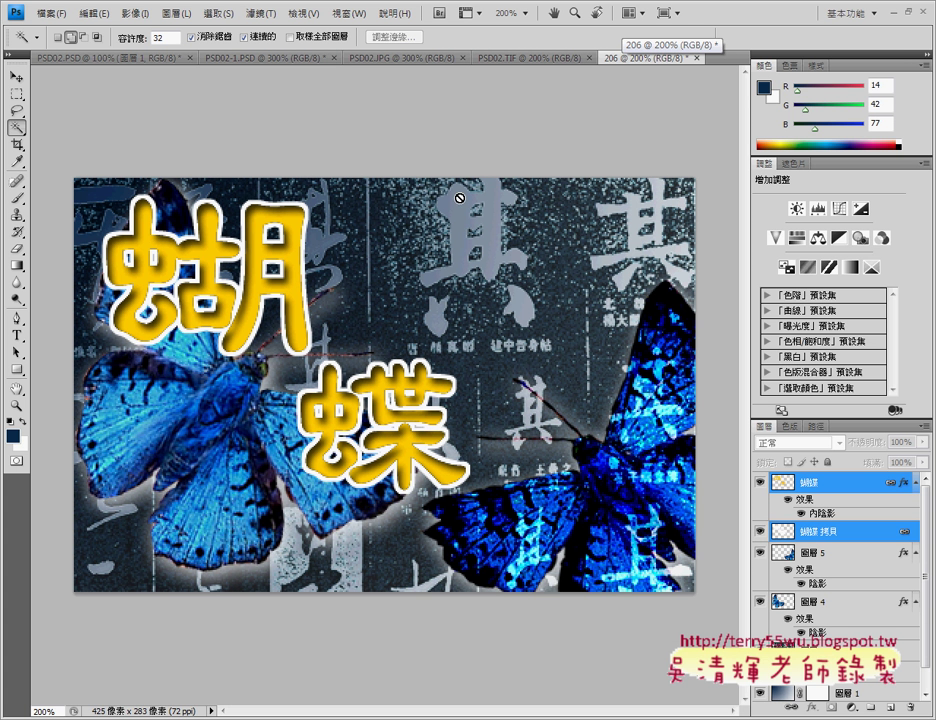
left_click(16, 76)
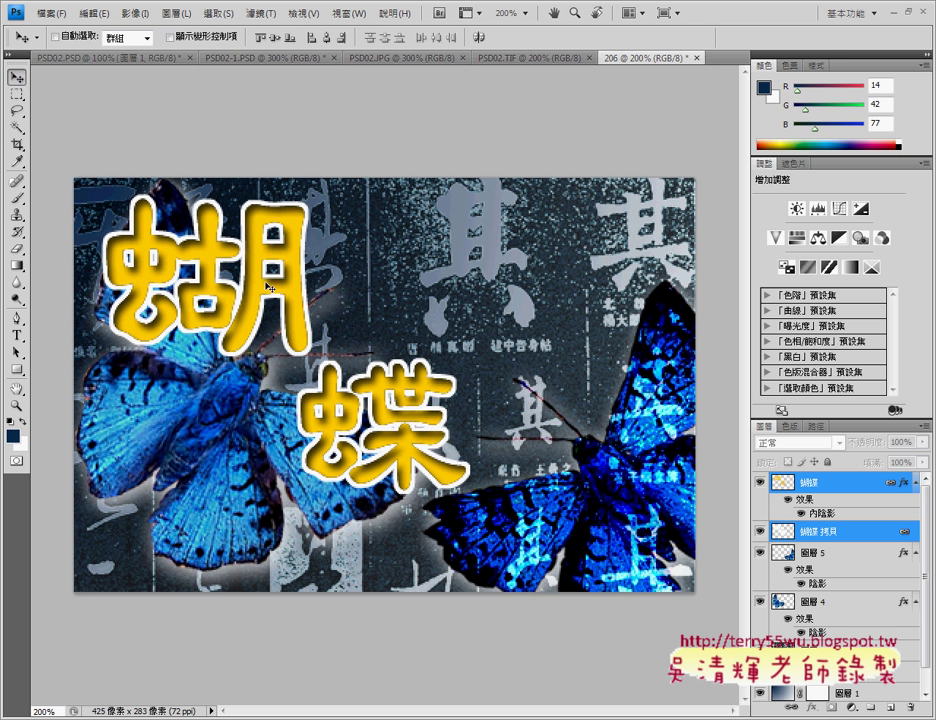
left_click_drag(299, 282, 426, 304)
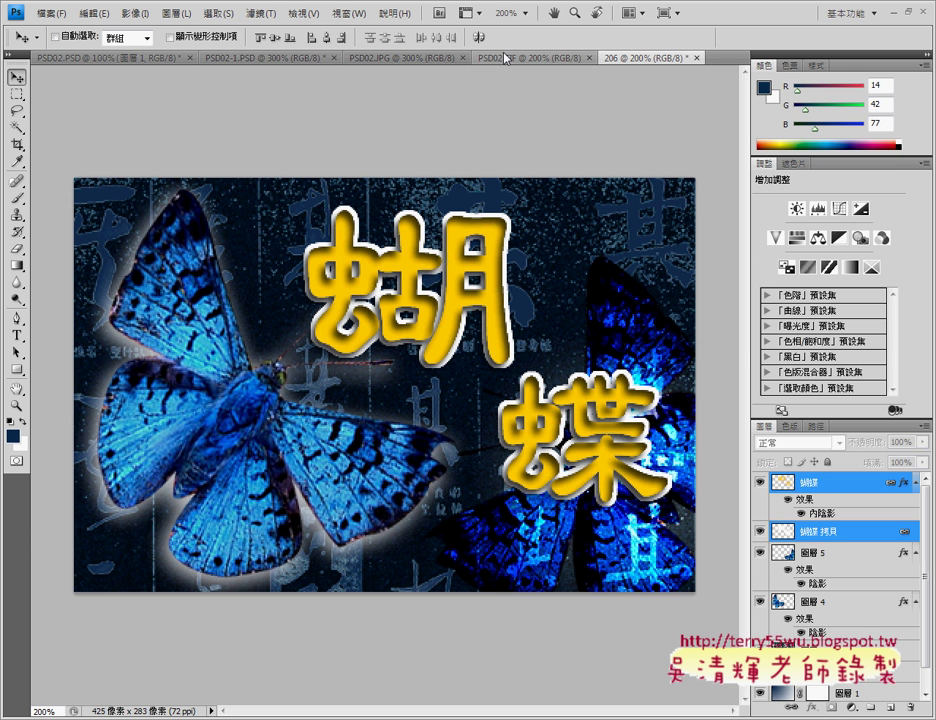
left_click(507, 58)
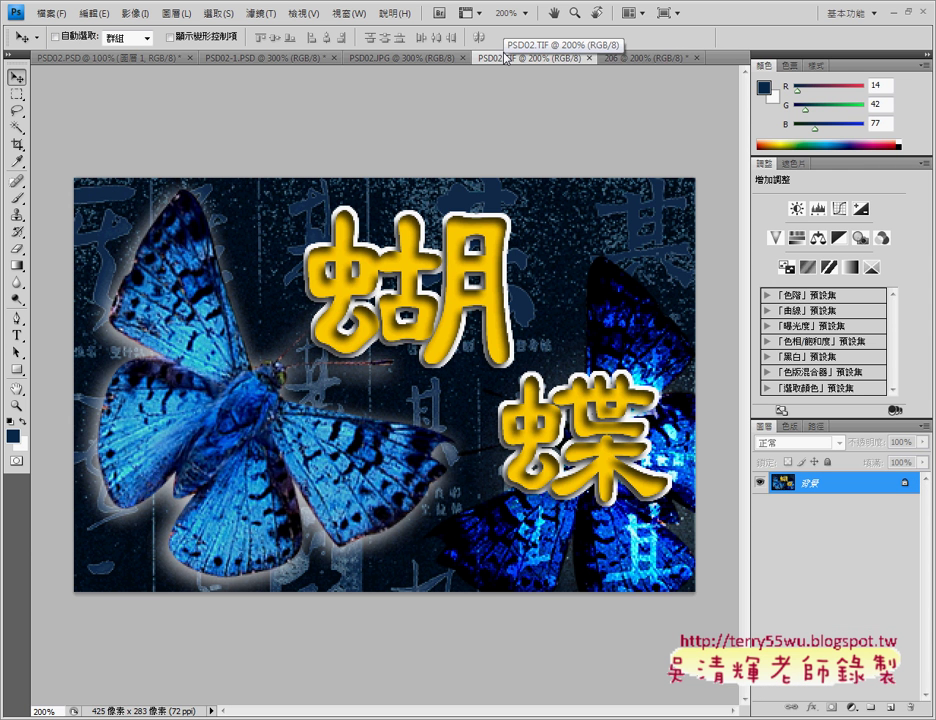
left_click(620, 58)
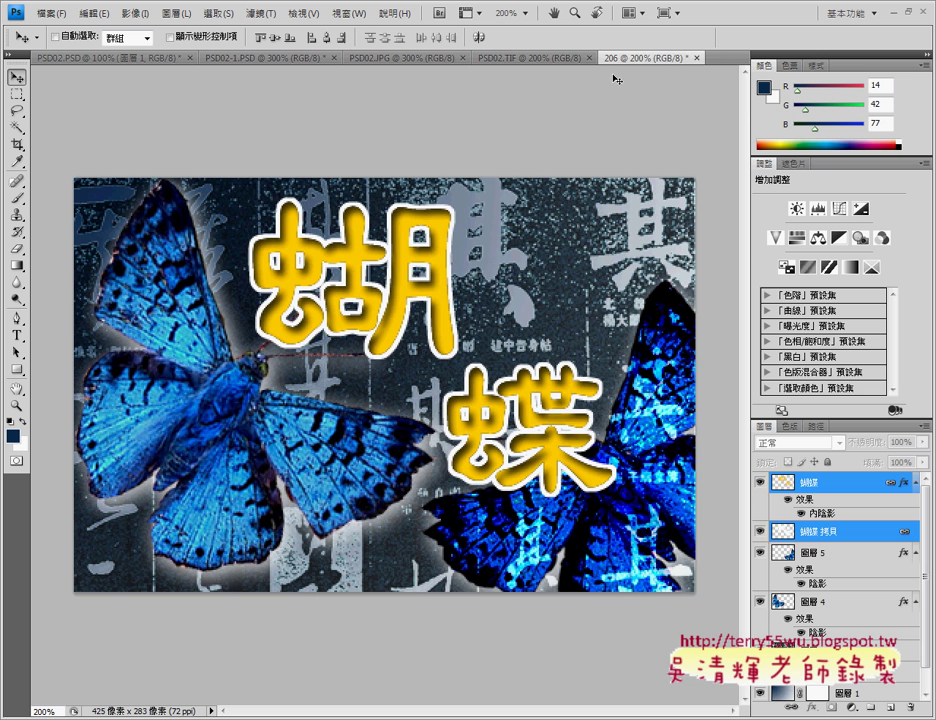
left_click_drag(577, 423, 617, 430)
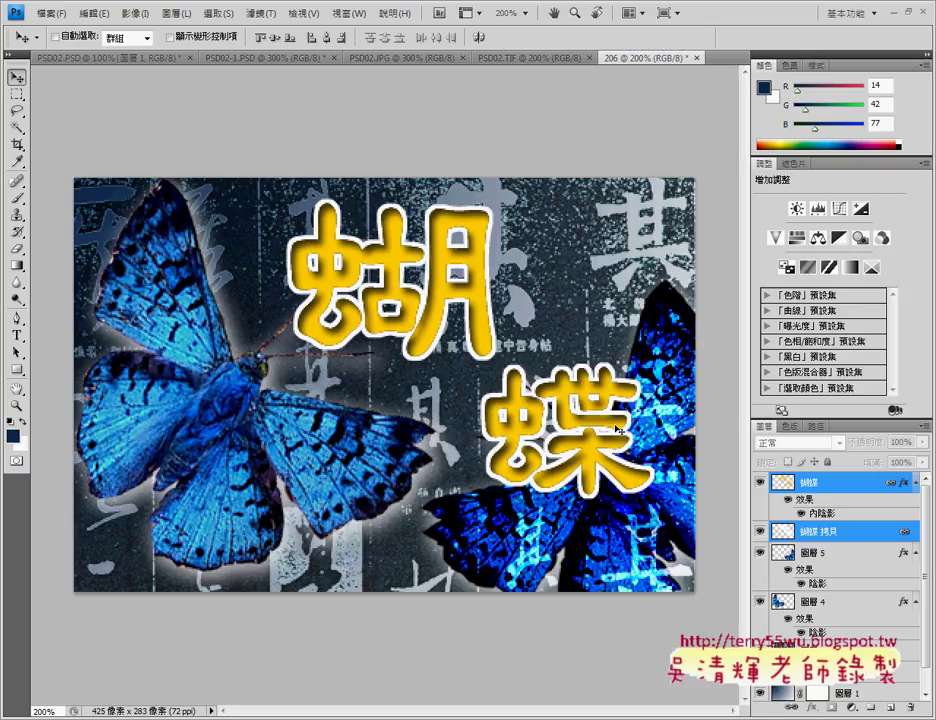
left_click(244, 62)
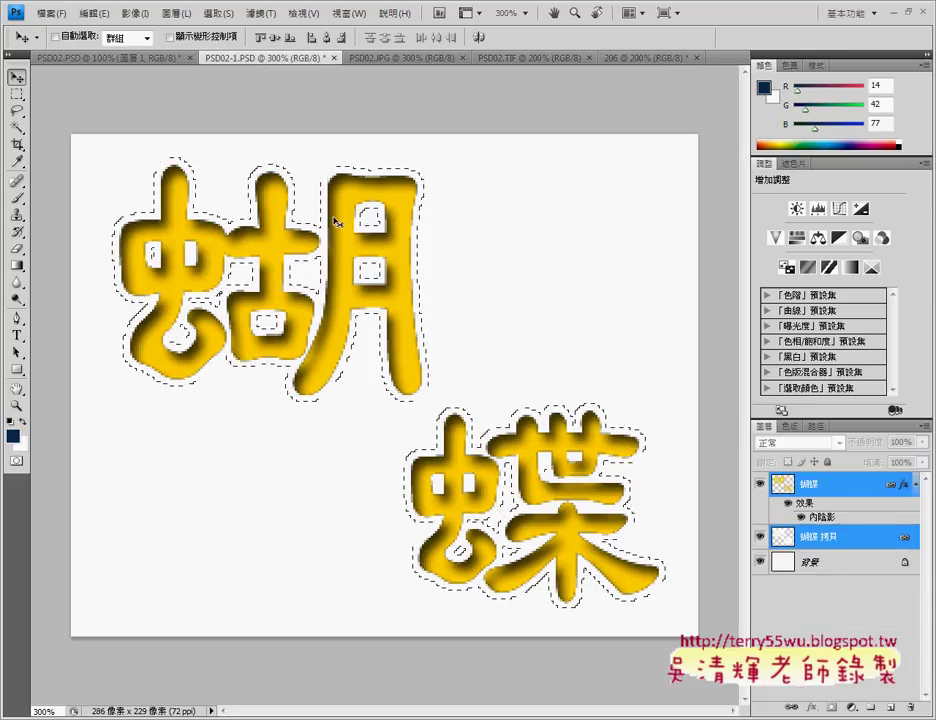
Step: Step back three times to undo the inner shadow, the white copy, and the 3-pixel expansion
right_click(826, 548)
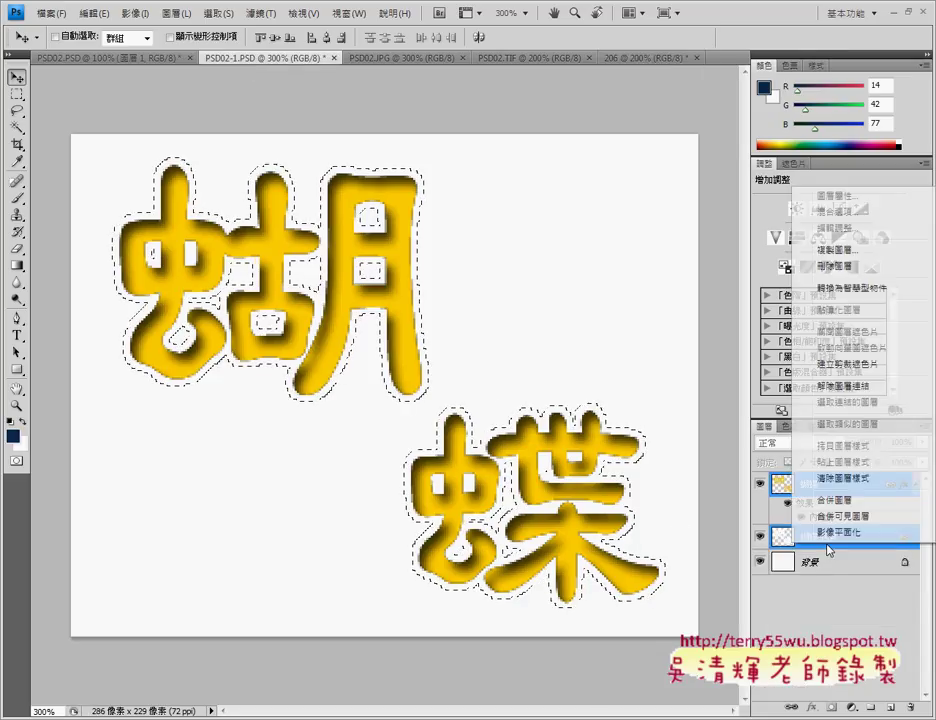
left_click(701, 602)
key("ctrl+alt+z")
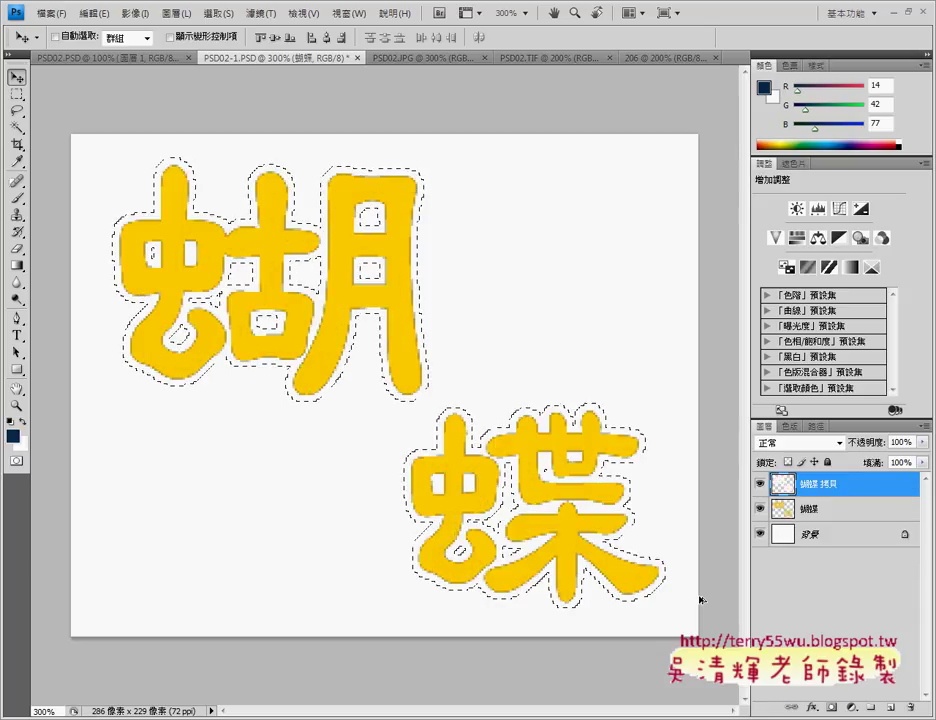
key("ctrl+alt+z")
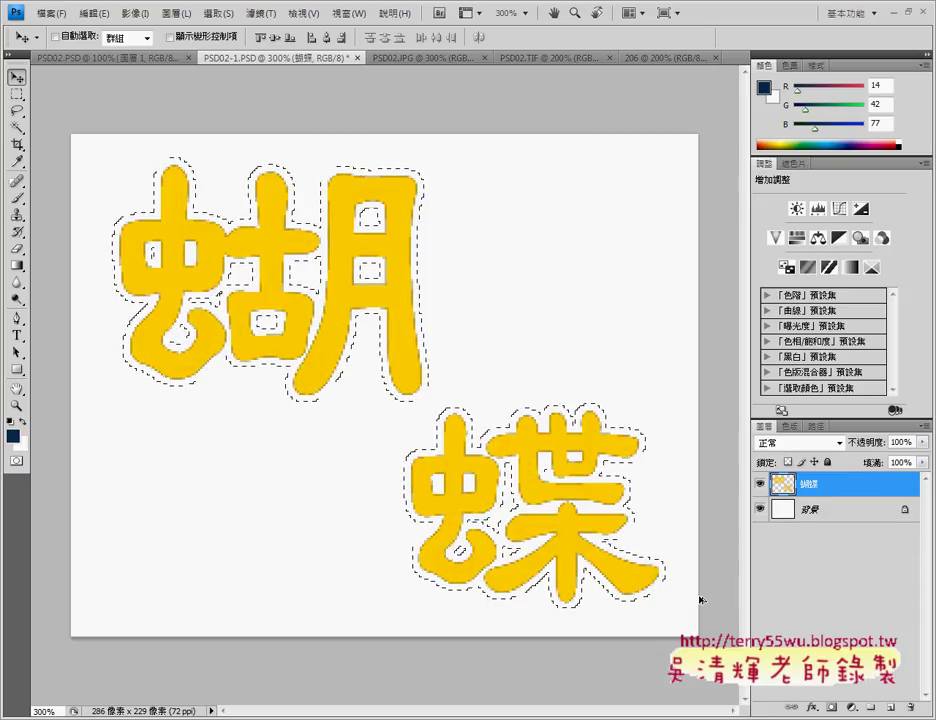
key("ctrl+alt+z")
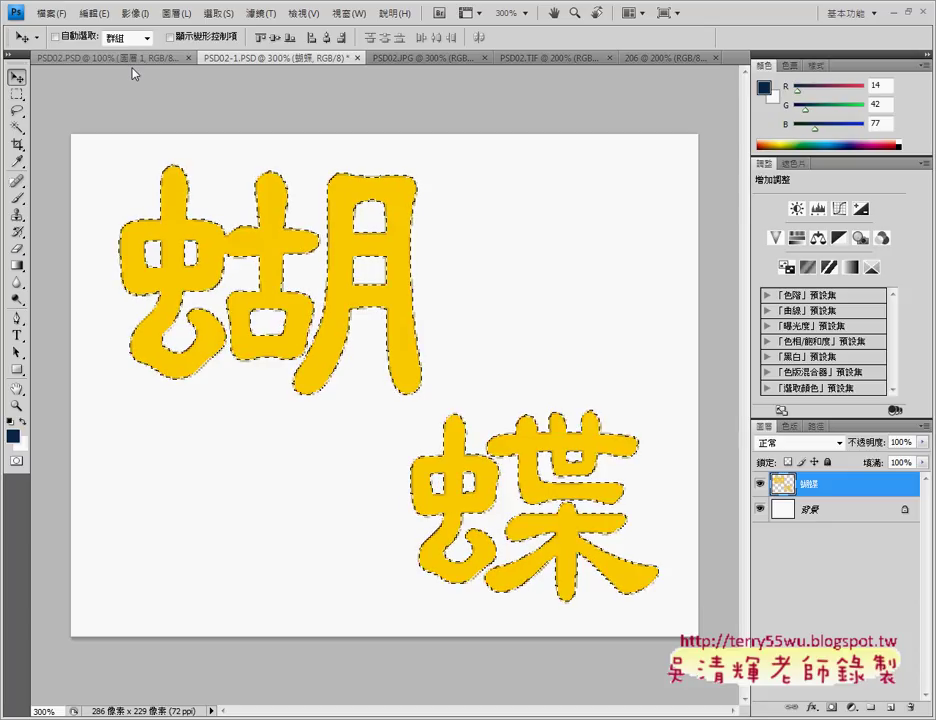
left_click(219, 14)
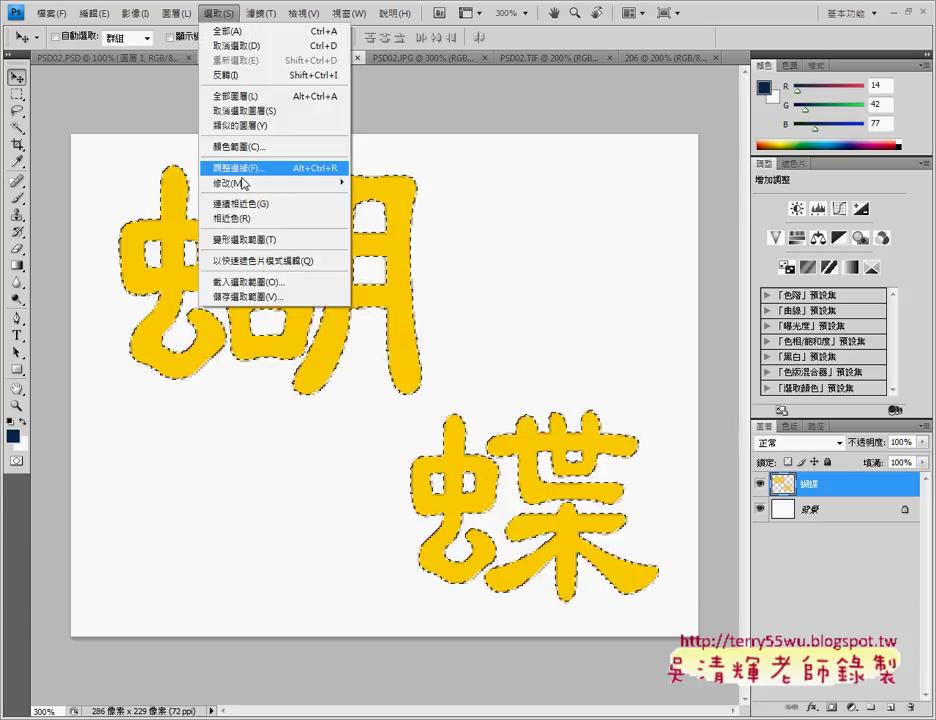